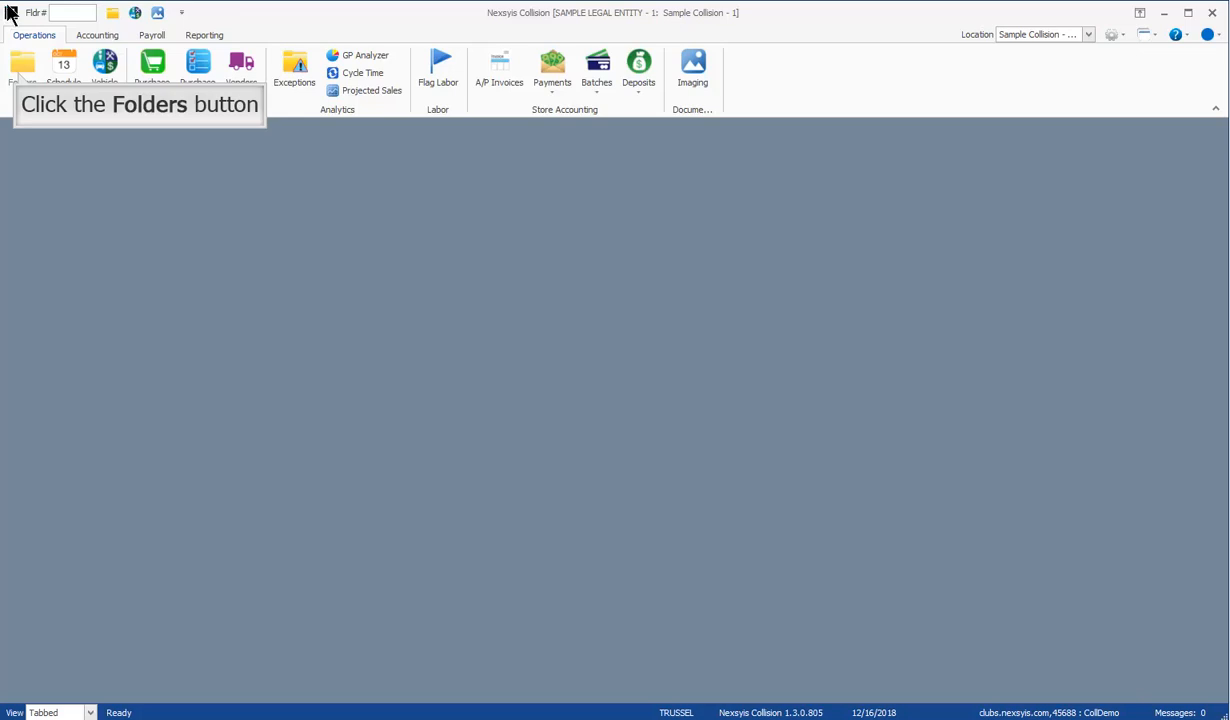
Step: Open the Folder search list from the Operations ribbon
{"action": "left_click", "coordinate": [20, 80]}
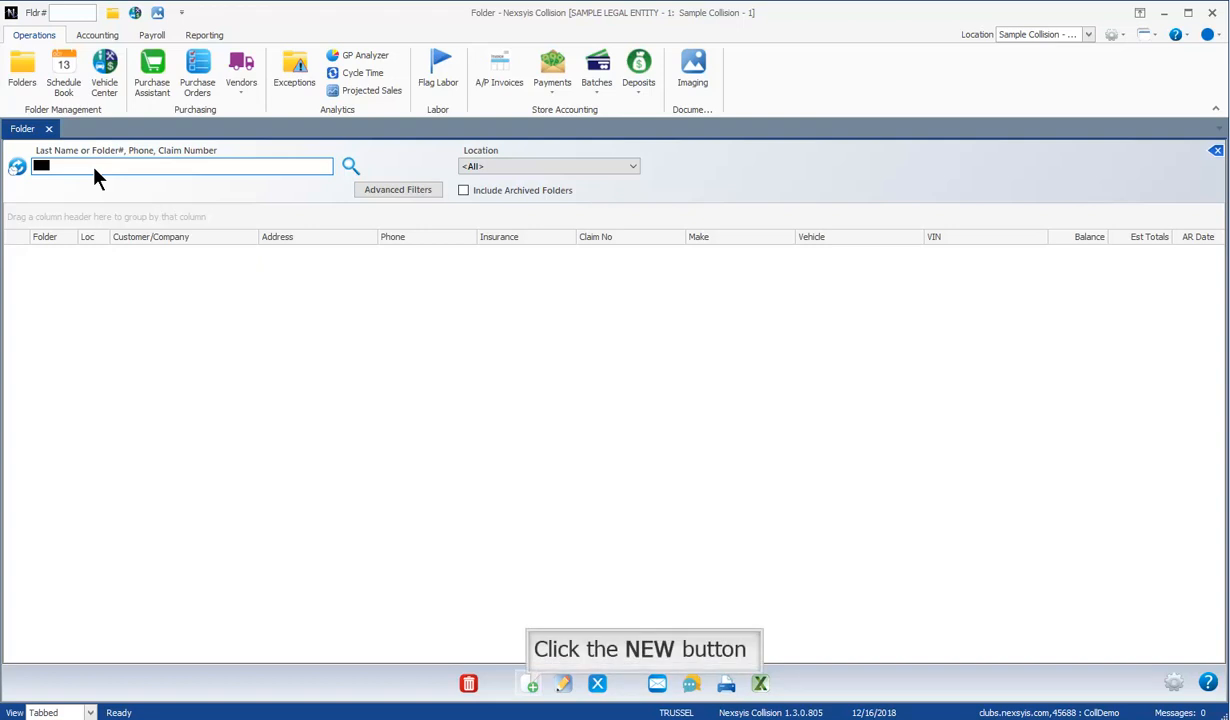
Step: Start a new repair folder in the Create Folder wizard
{"action": "left_click", "coordinate": [531, 686]}
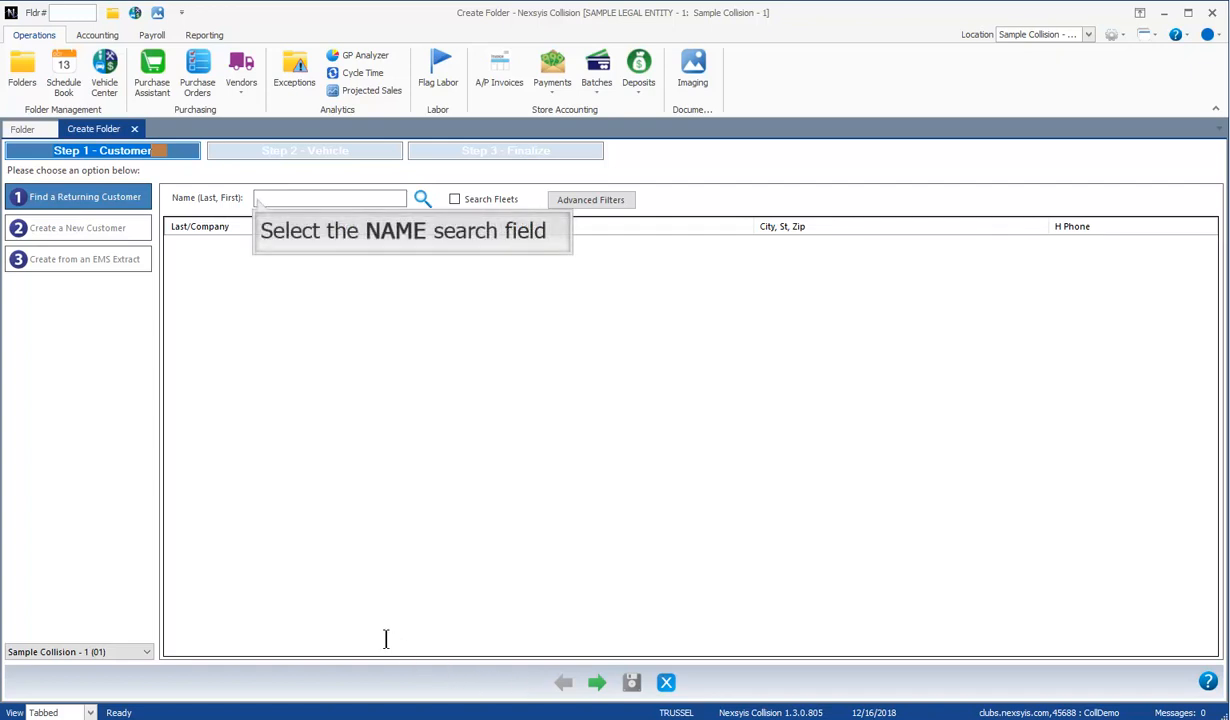
Step: Search customers by last name and pick the returning customer from the results
{"action": "left_click", "coordinate": [257, 198]}
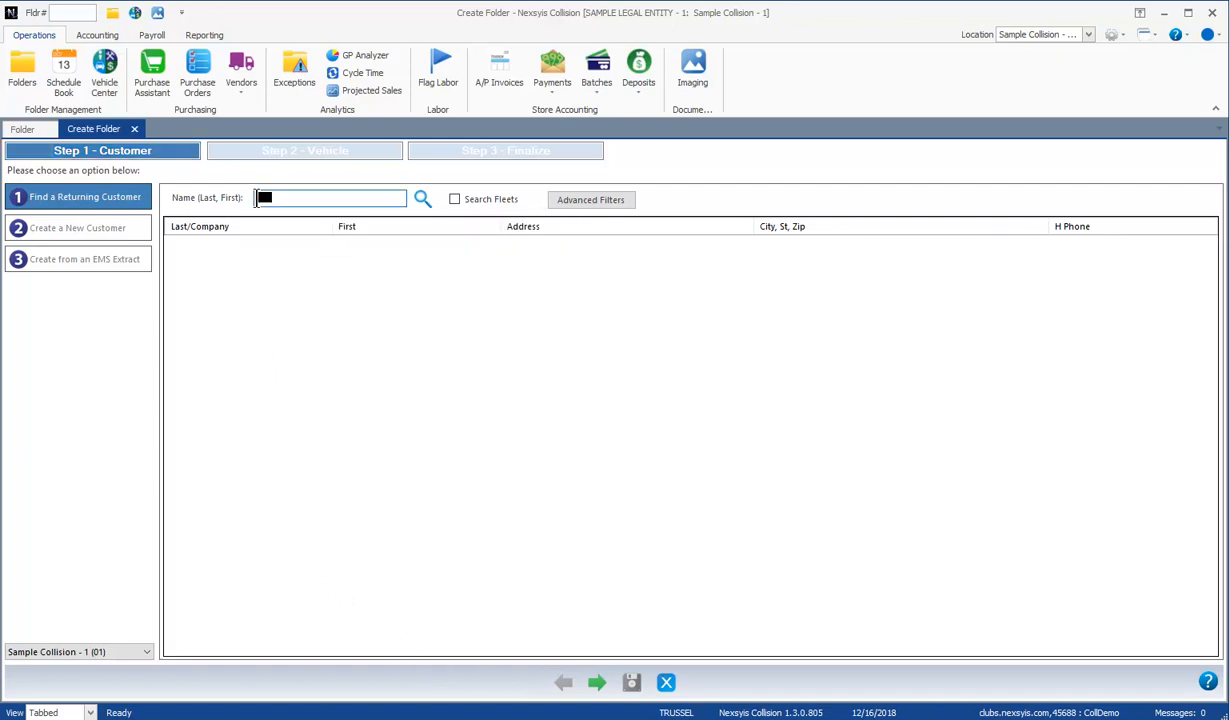
{"action": "type", "text": "Russell"}
{"action": "key", "text": "Return"}
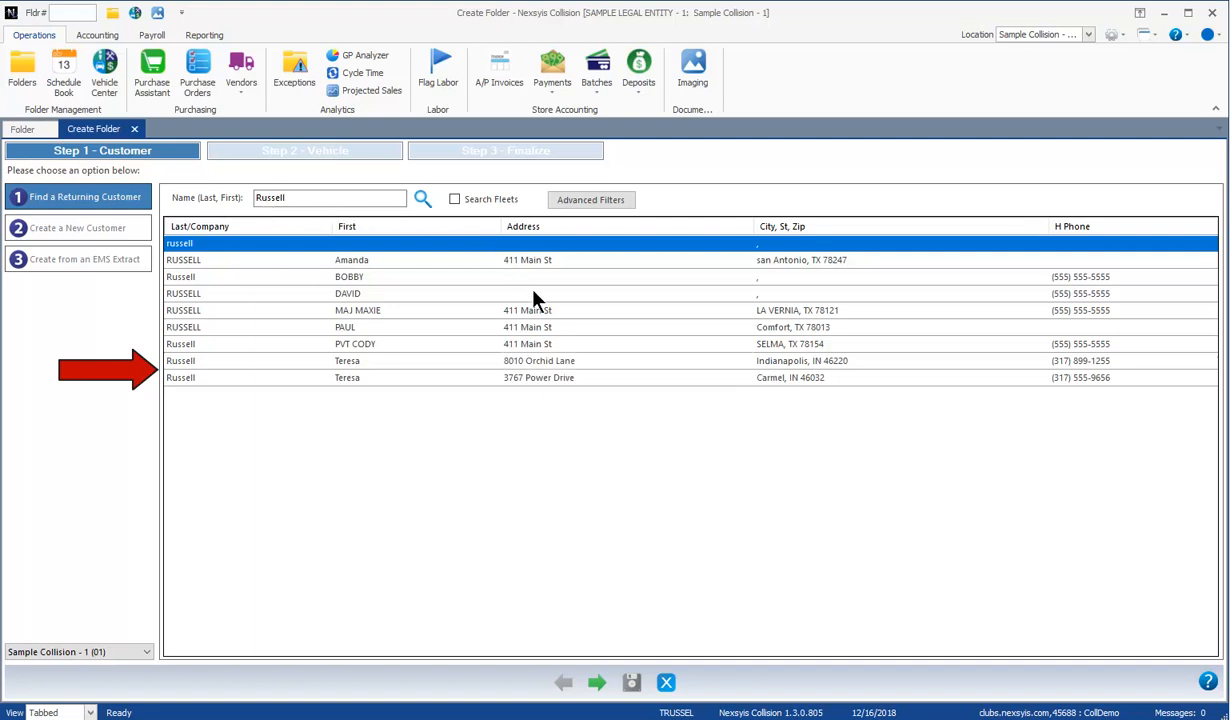
{"action": "double_click", "coordinate": [553, 362]}
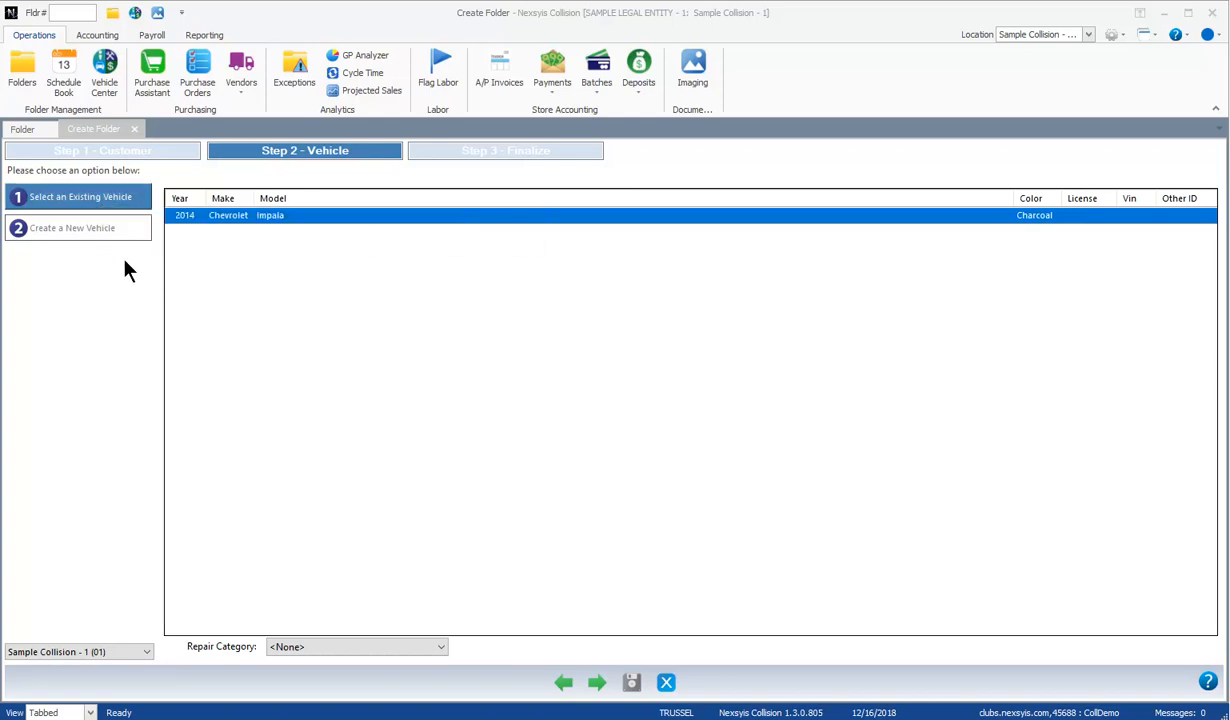
Step: Use the customer's existing 2014 Chevrolet Impala as the folder's vehicle
{"action": "left_click", "coordinate": [103, 196]}
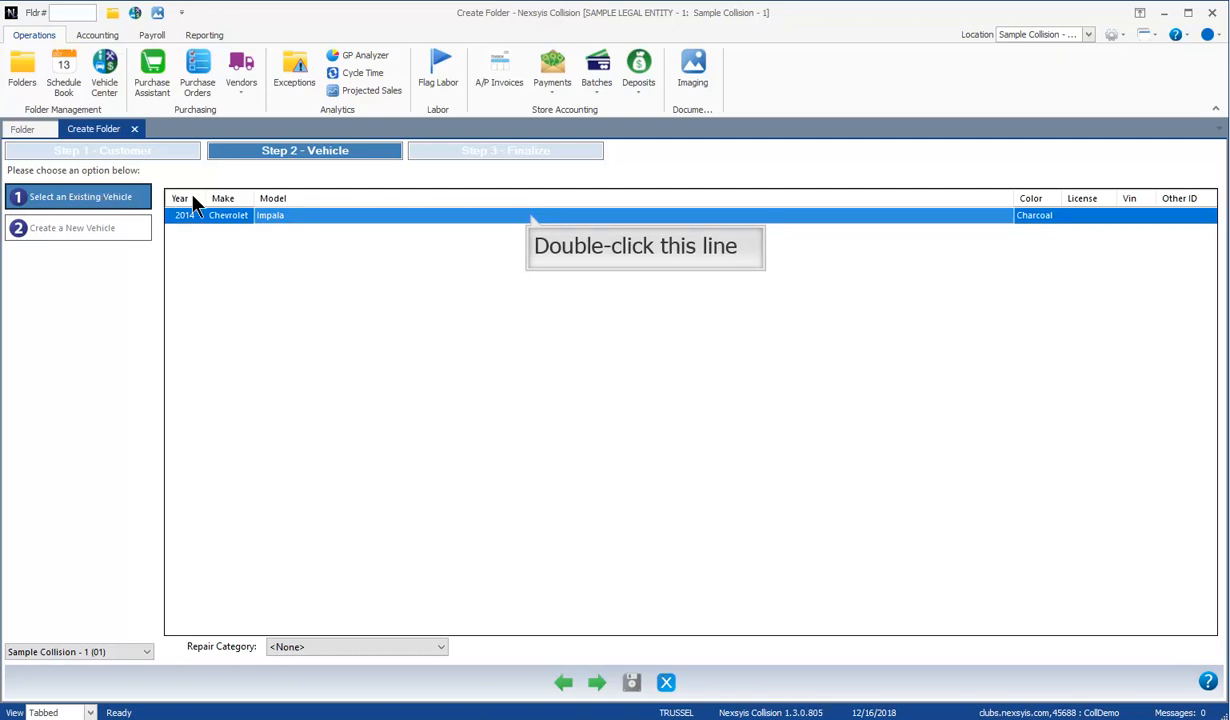
{"action": "double_click", "coordinate": [531, 217]}
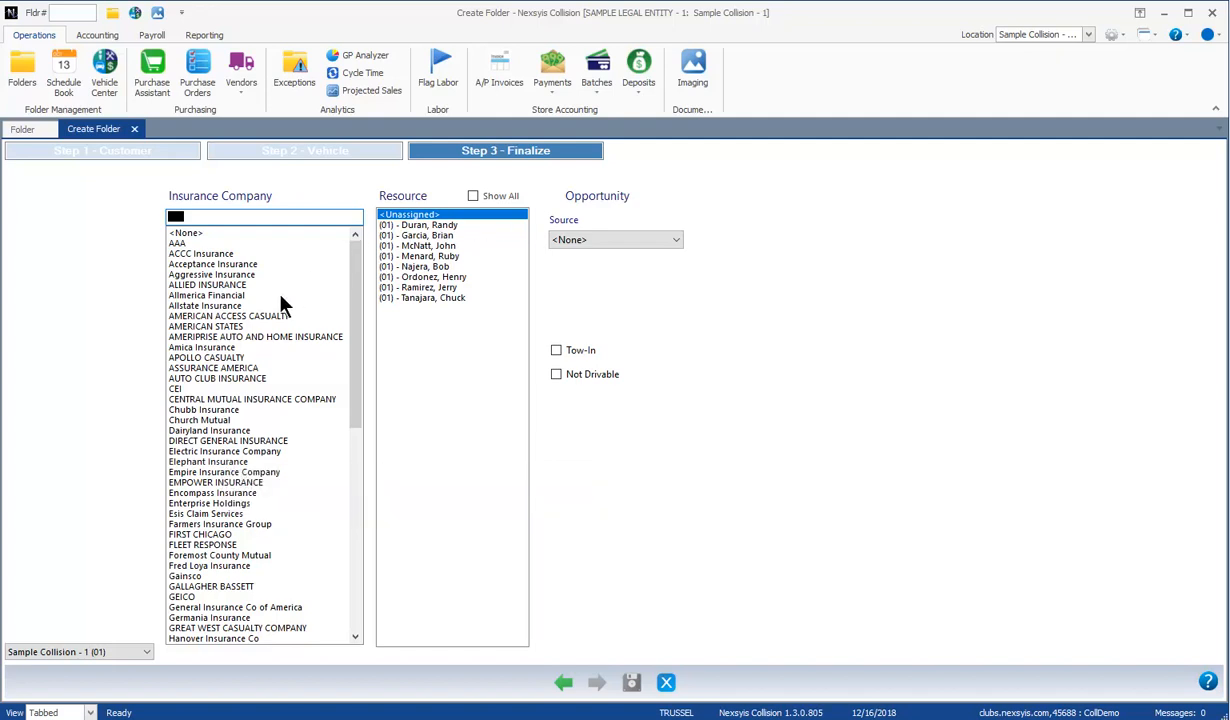
Step: Set insurer to Elephant Insurance, assign a resource, and choose Repeat Customer as source
{"action": "left_click", "coordinate": [228, 464]}
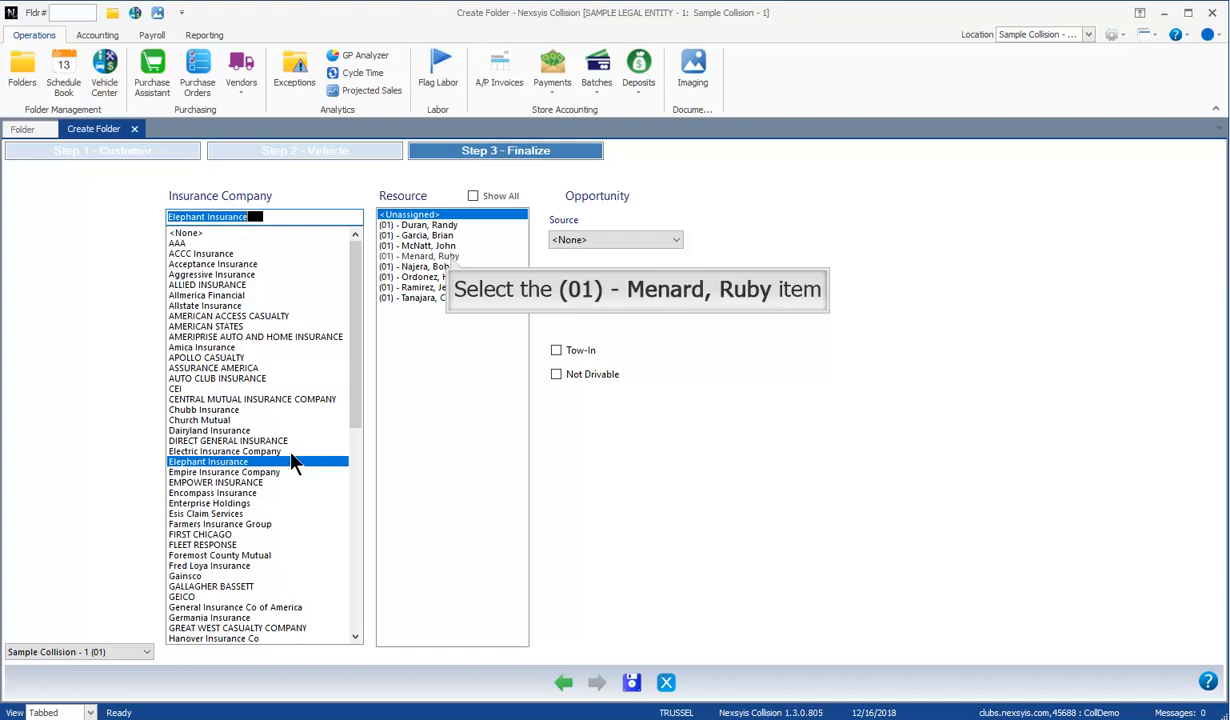
{"action": "left_click", "coordinate": [451, 257]}
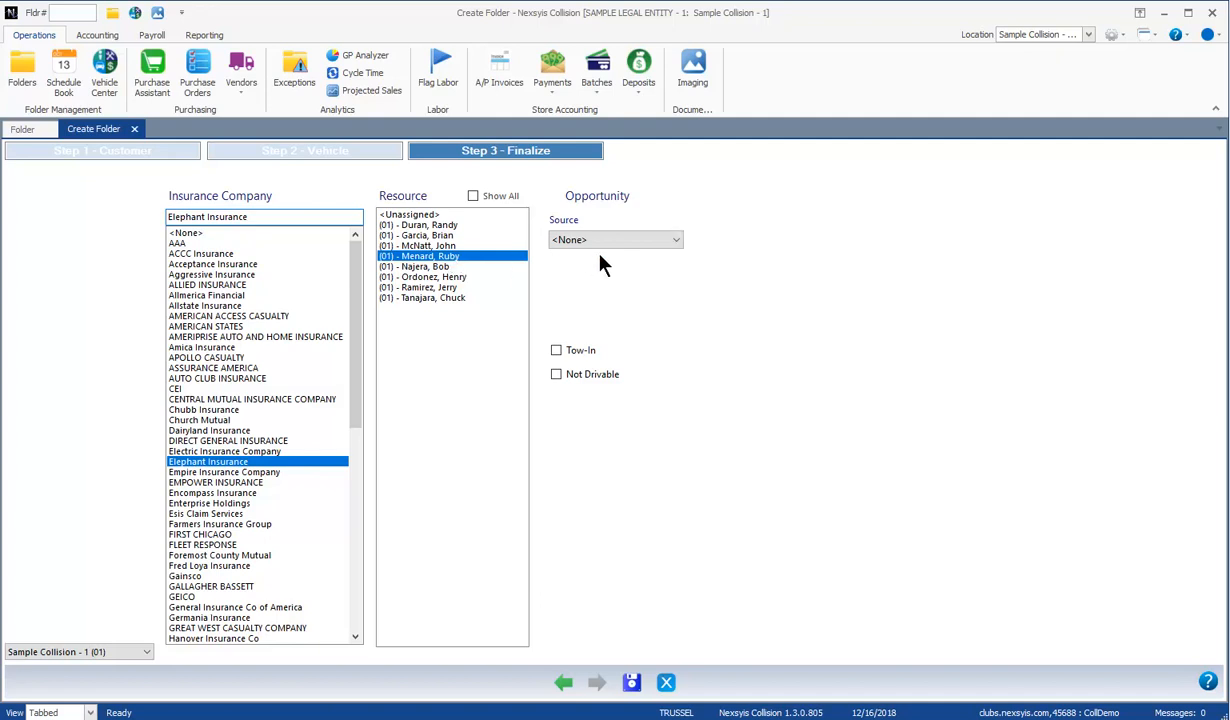
{"action": "left_click", "coordinate": [675, 241]}
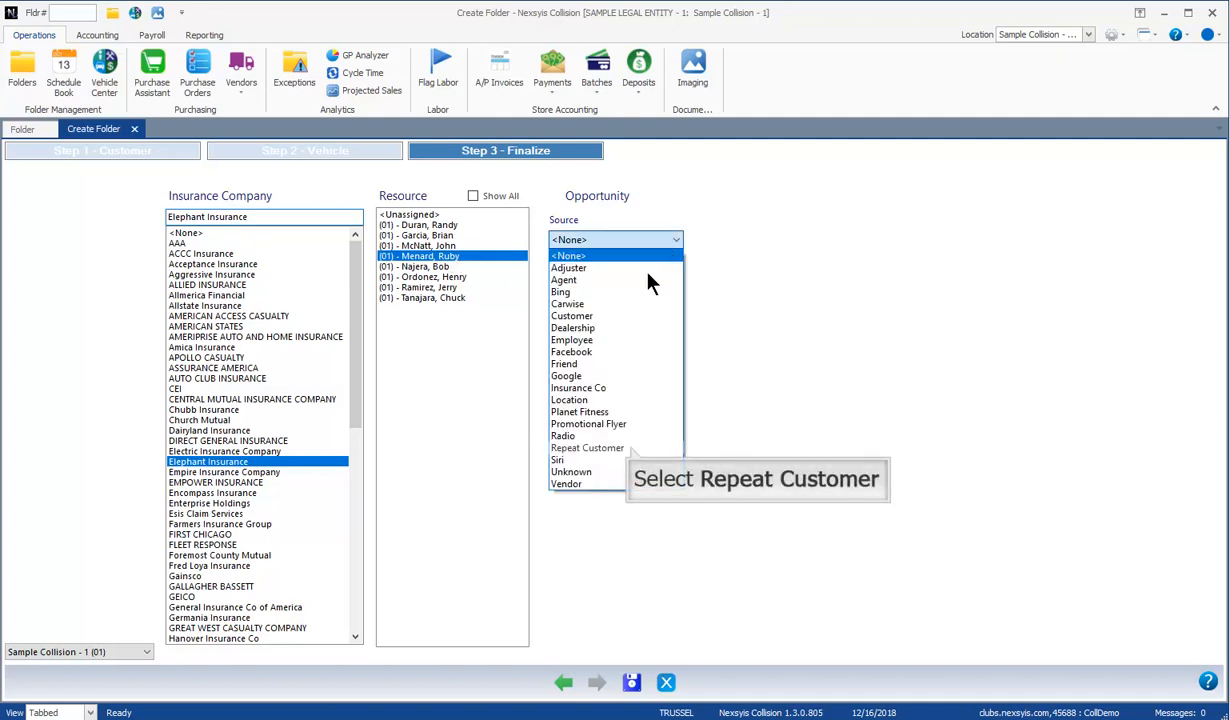
{"action": "left_click", "coordinate": [632, 449]}
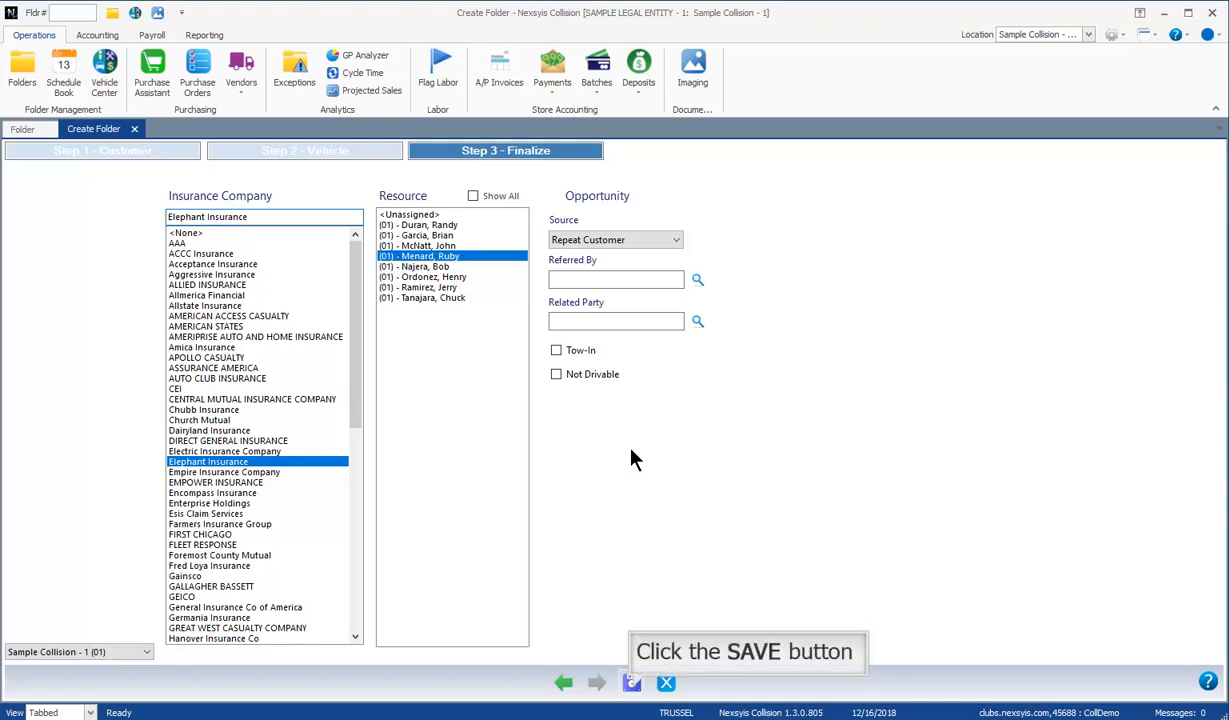
Step: Save the returning customer's repair folder and close it
{"action": "left_click", "coordinate": [631, 682]}
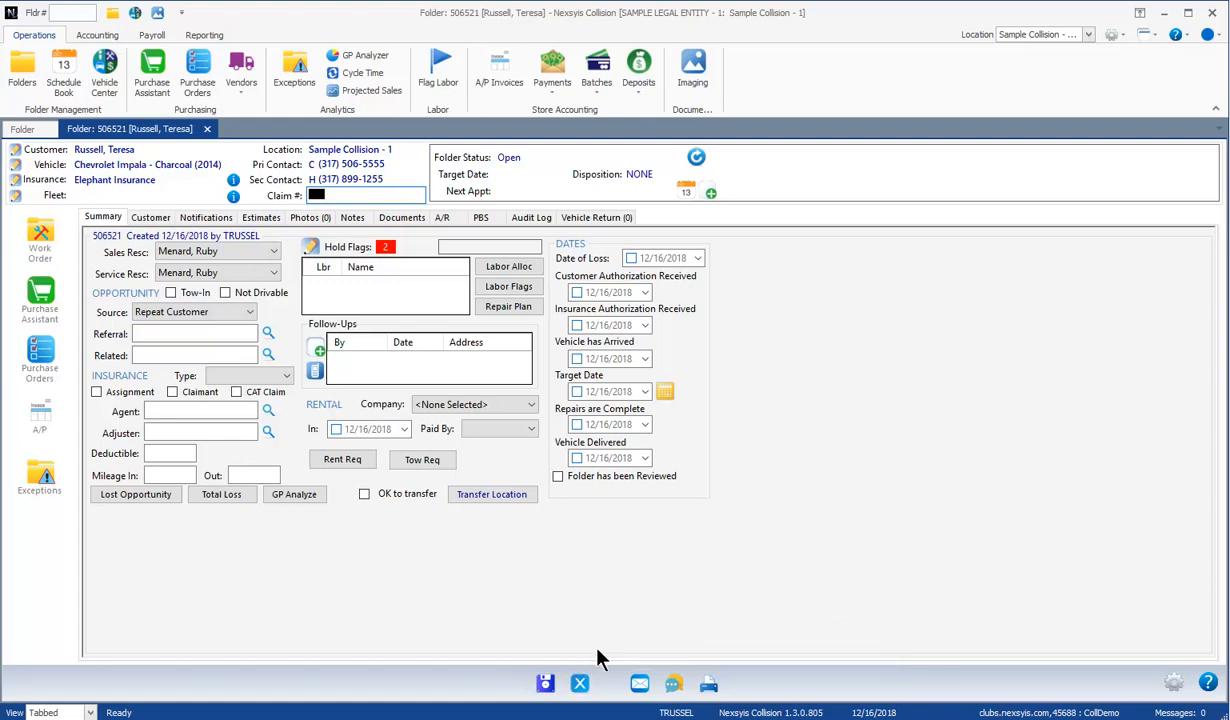
{"action": "left_click", "coordinate": [580, 683]}
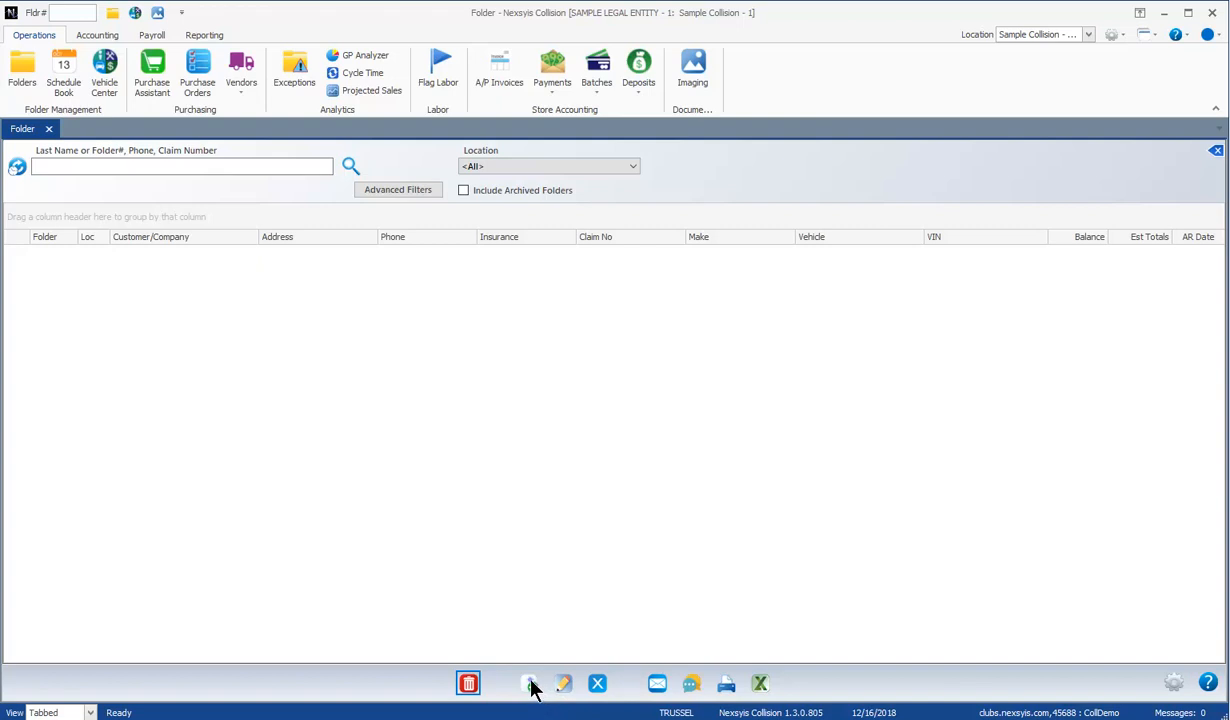
Step: Start another folder, enter the customer's last name, and choose to create a new customer
{"action": "left_click", "coordinate": [531, 685]}
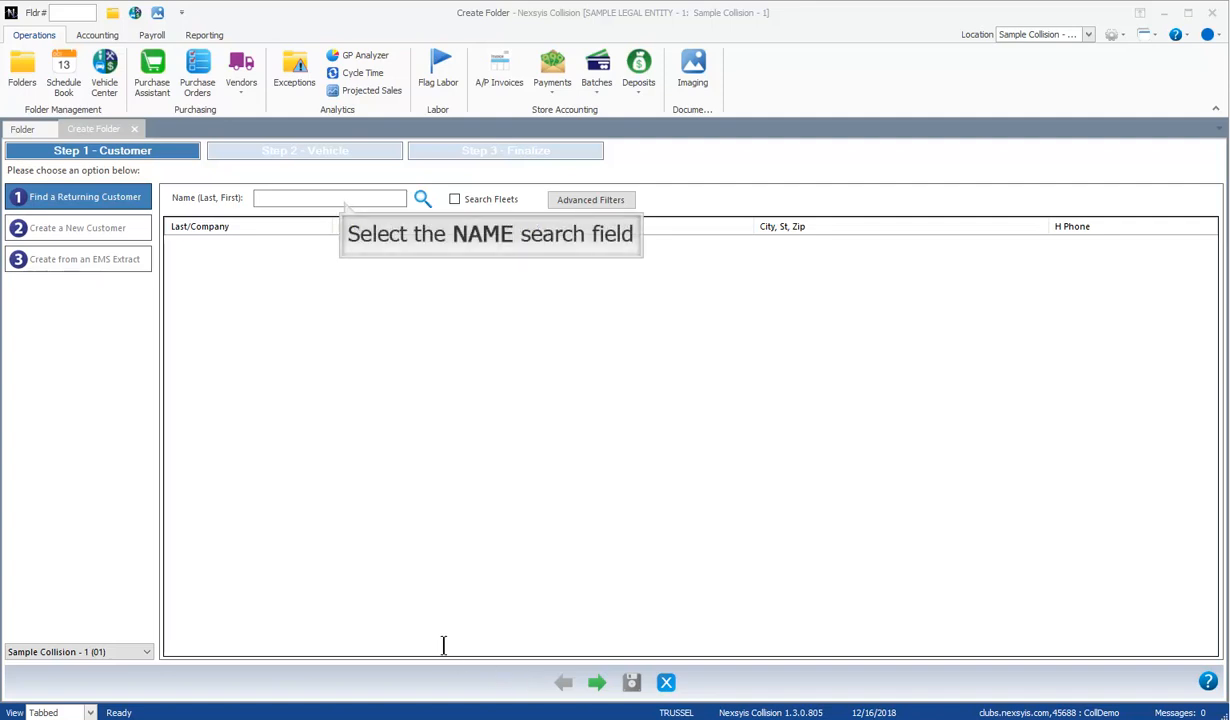
{"action": "left_click", "coordinate": [343, 200]}
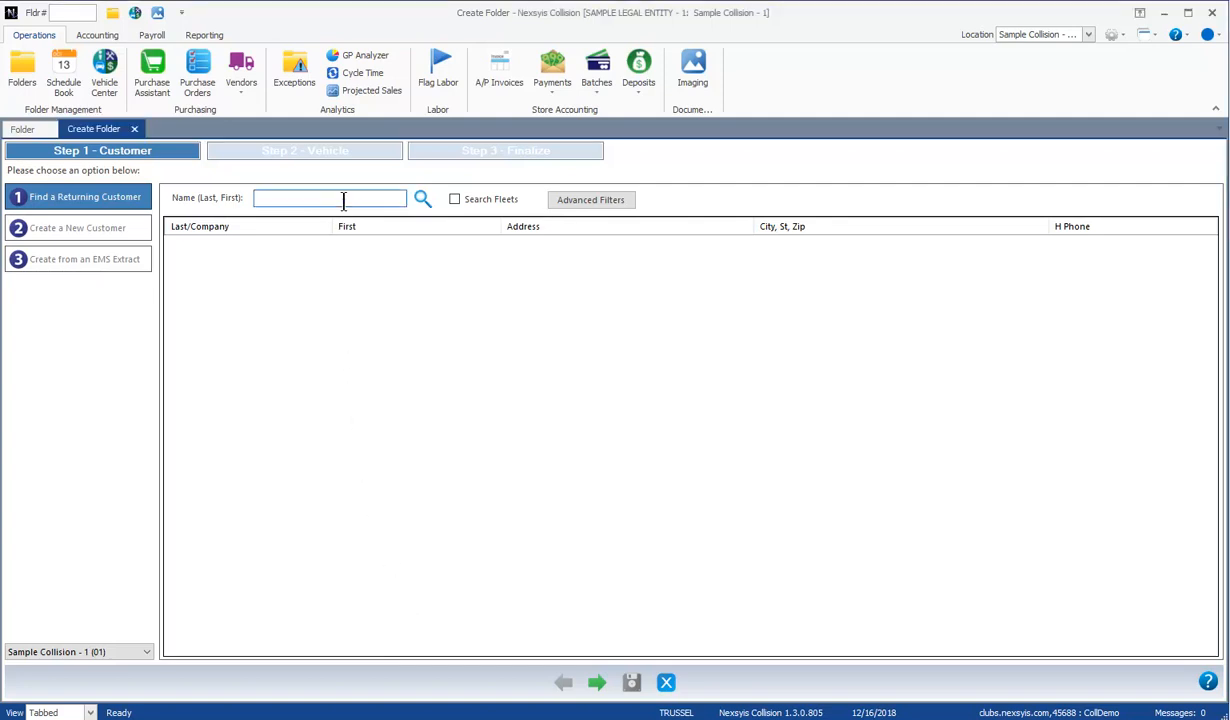
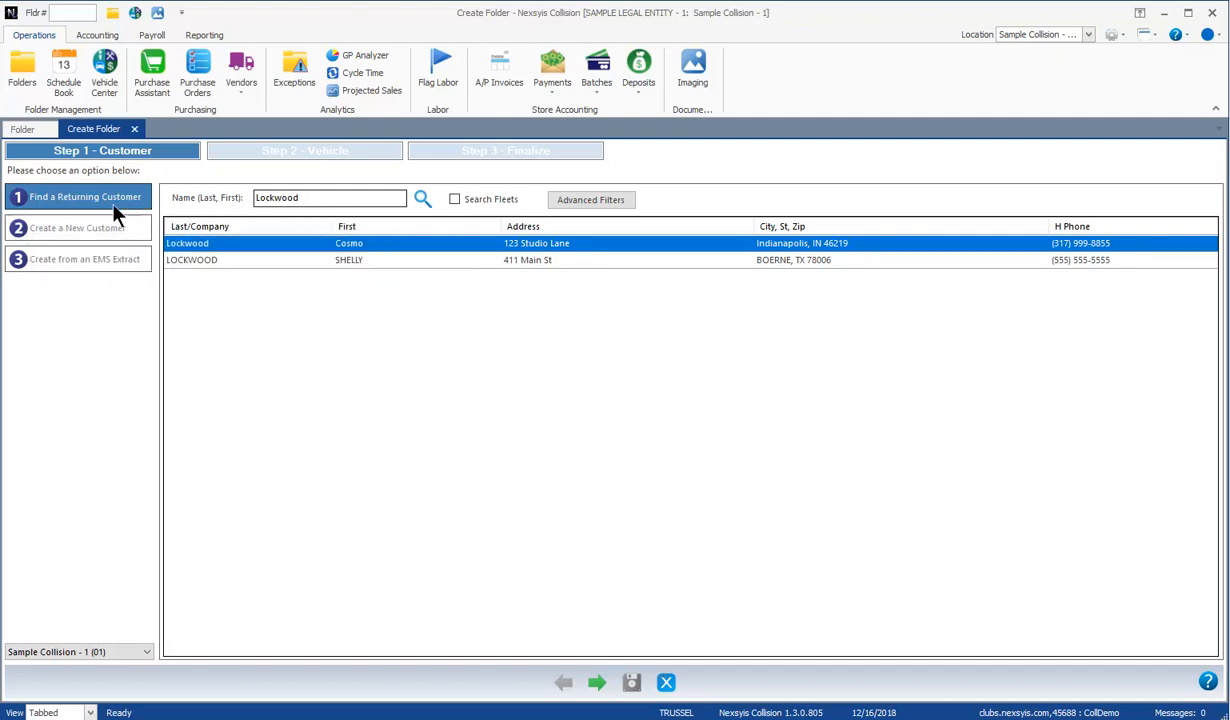
{"action": "left_click", "coordinate": [32, 222]}
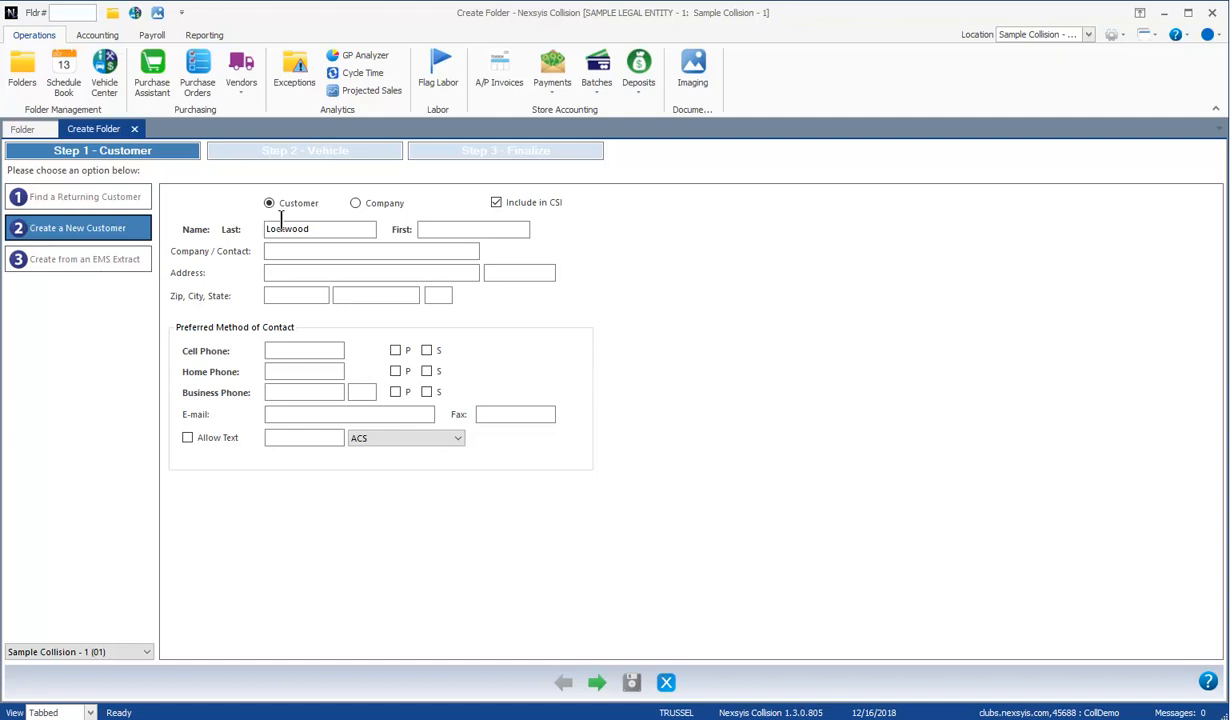
Step: Enter the new customer's first name, street address and zip code to fill city and state
{"action": "left_click", "coordinate": [439, 228]}
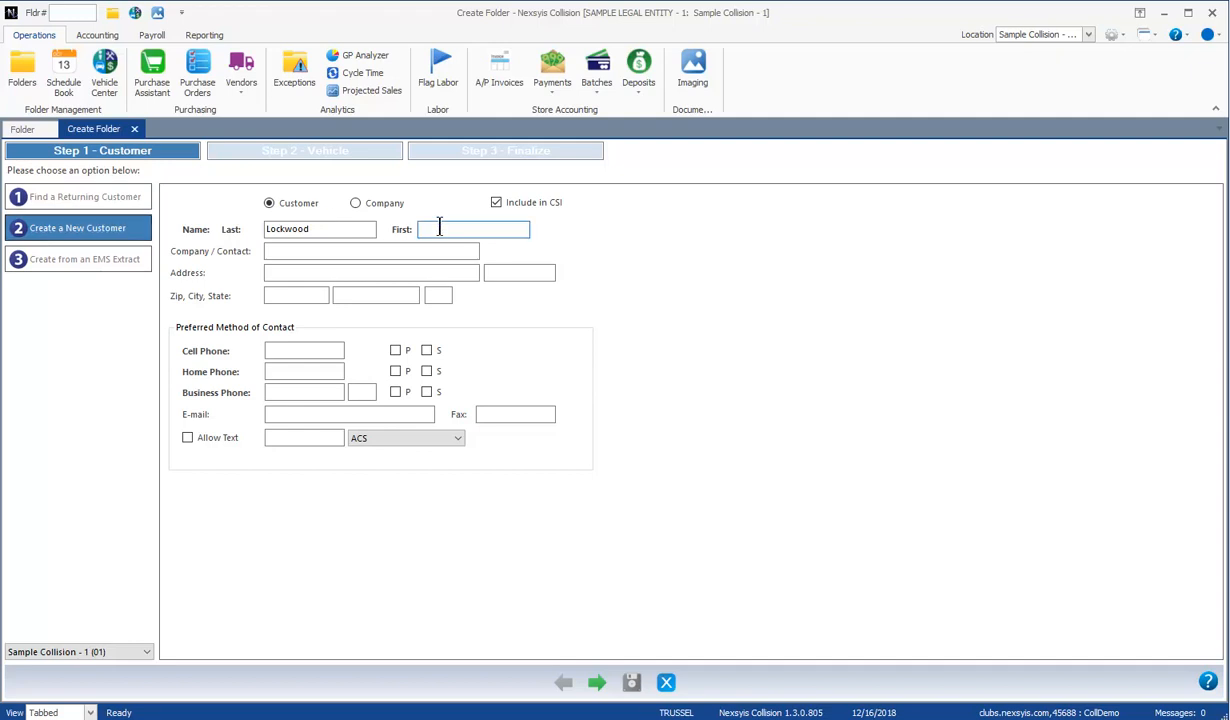
{"action": "type", "text": "Don"}
{"action": "left_click", "coordinate": [353, 268]}
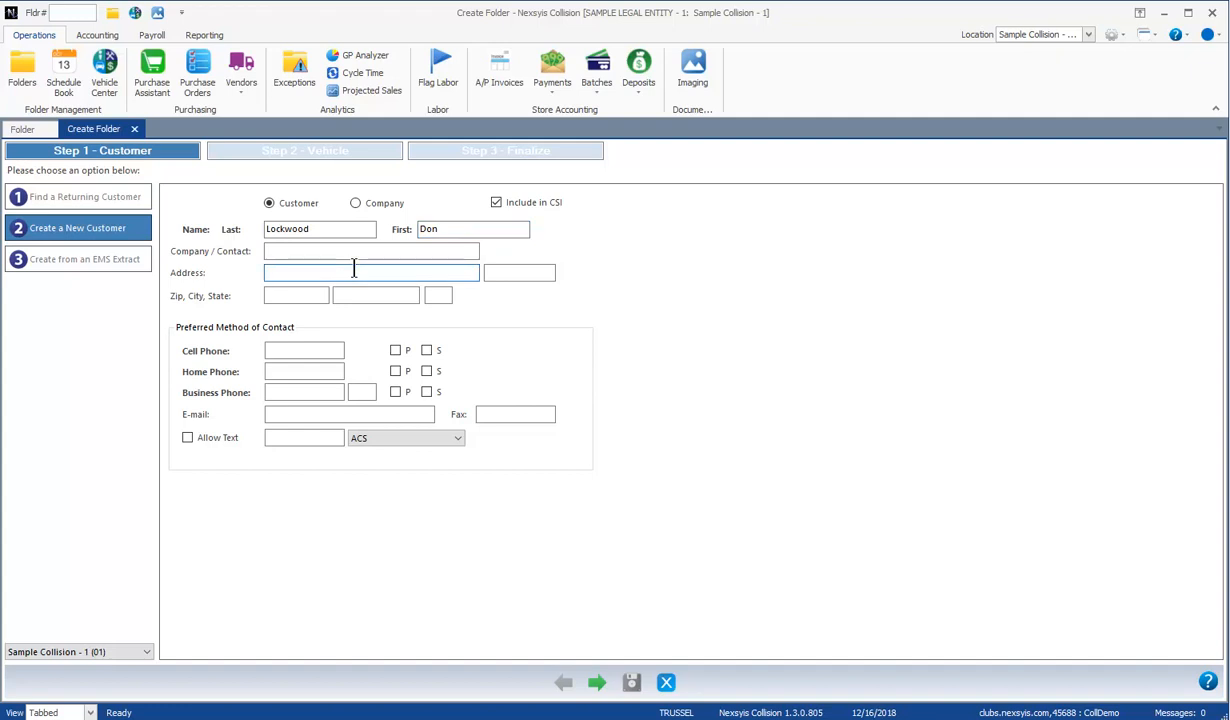
{"action": "type", "text": "123 Good Morning Lane"}
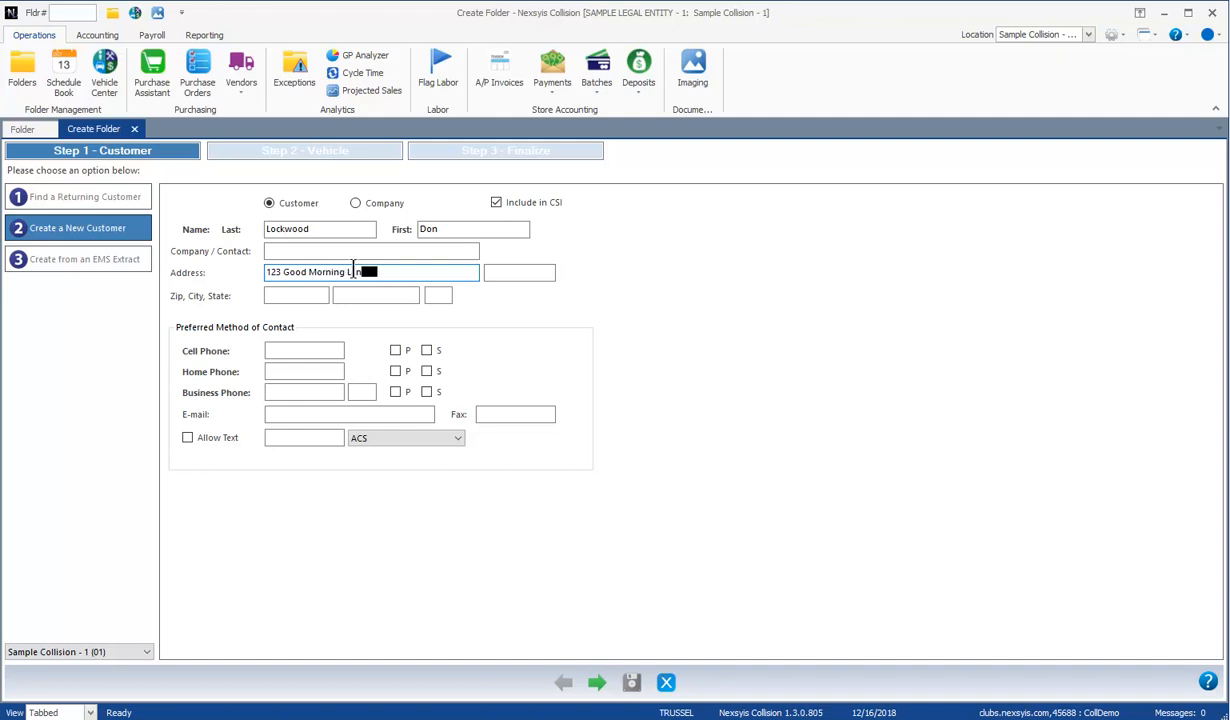
{"action": "key", "text": "Tab"}
{"action": "key", "text": "Tab"}
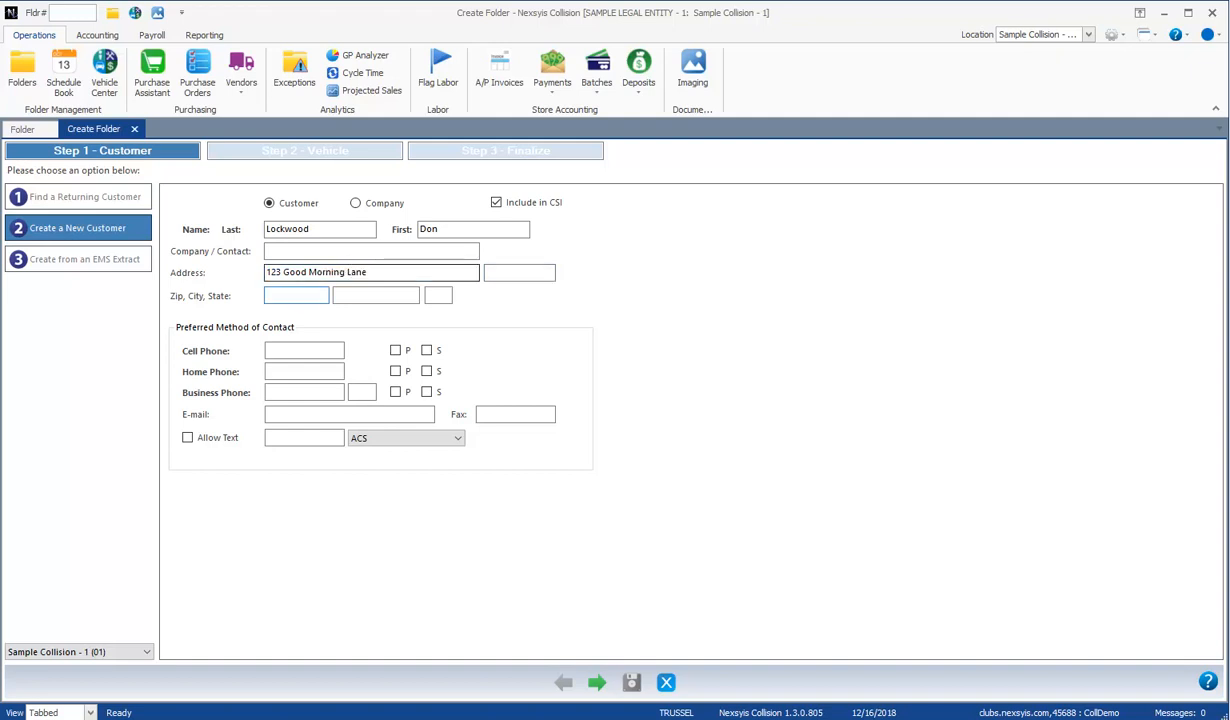
{"action": "type", "text": "46219"}
{"action": "key", "text": "Return"}
{"action": "key", "text": "Return"}
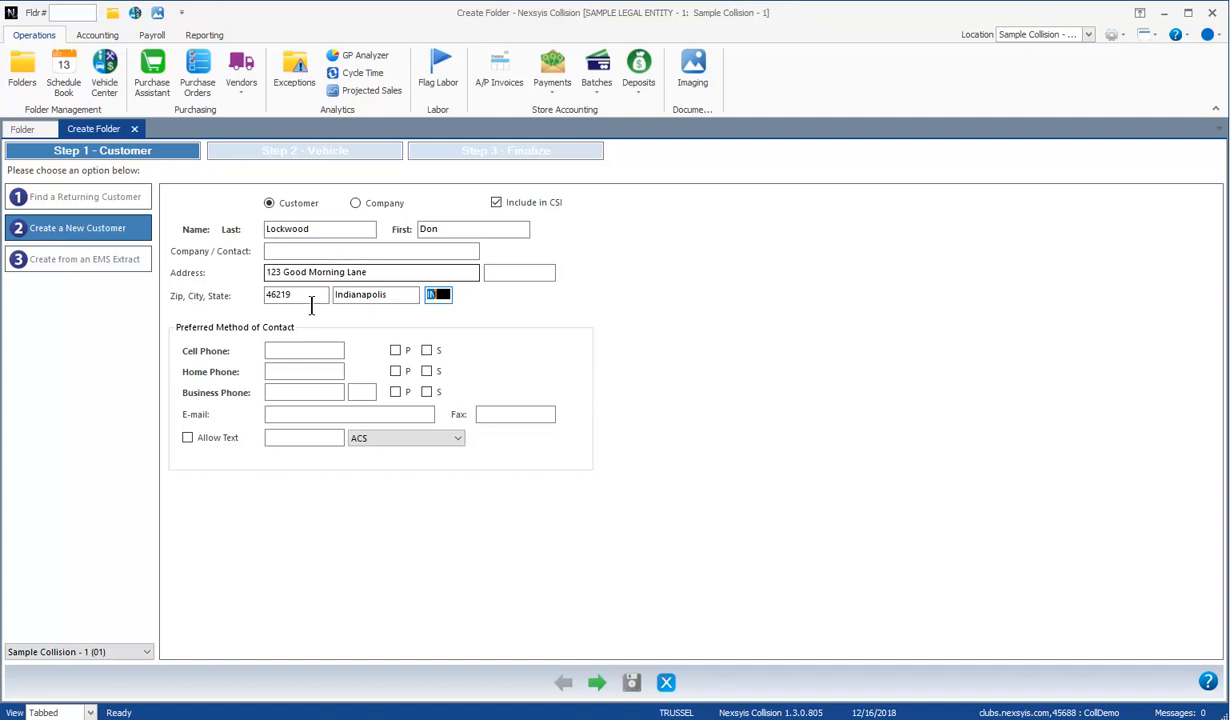
Step: Enter cell phone as primary and home phone as secondary contact, then continue to vehicle step
{"action": "left_click", "coordinate": [307, 348]}
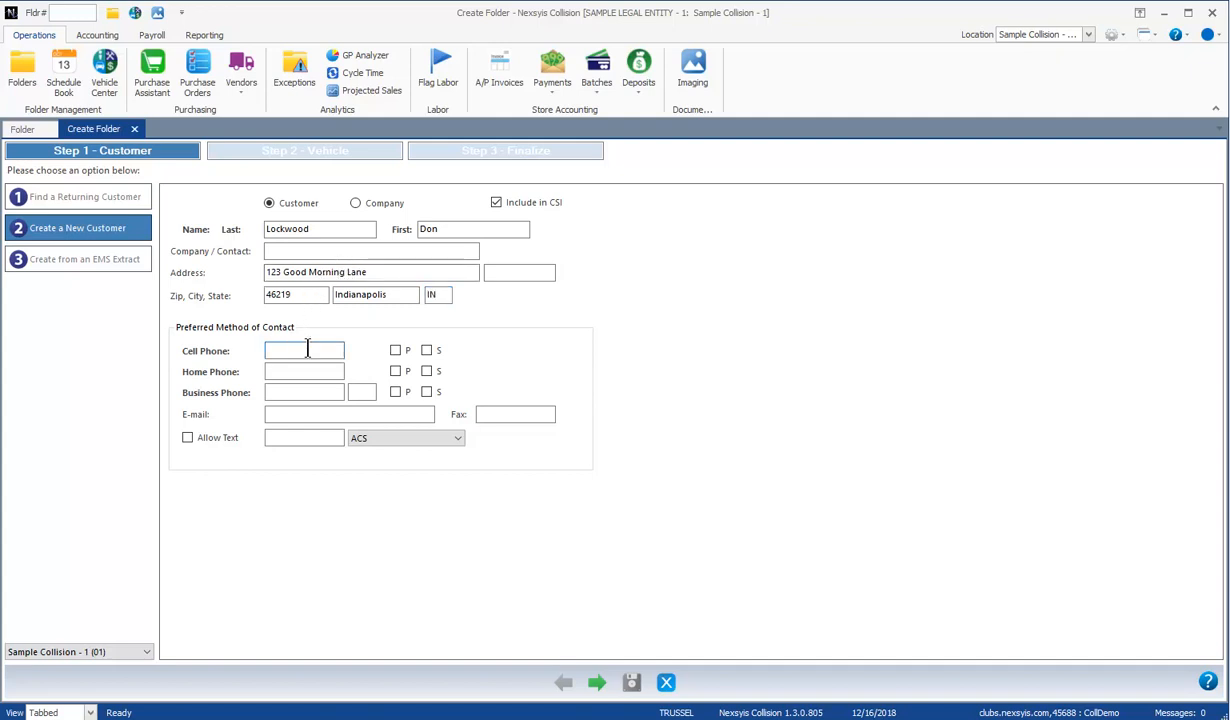
{"action": "type", "text": "178994555"}
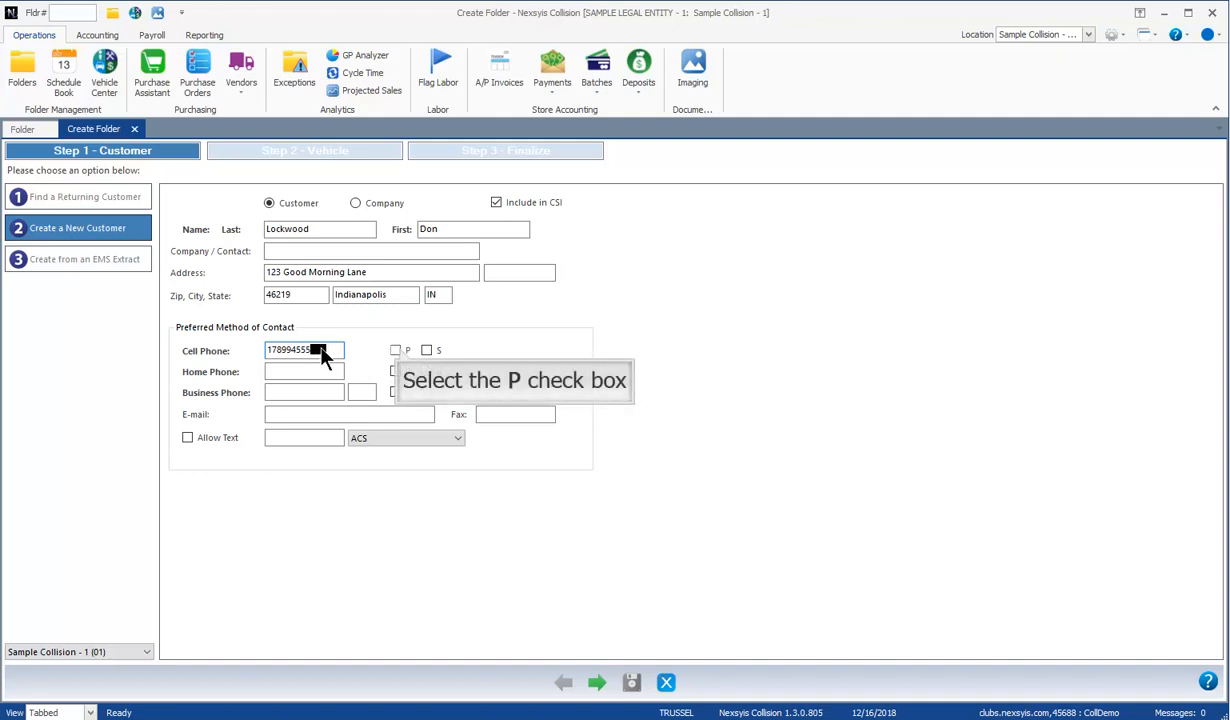
{"action": "left_click", "coordinate": [396, 350]}
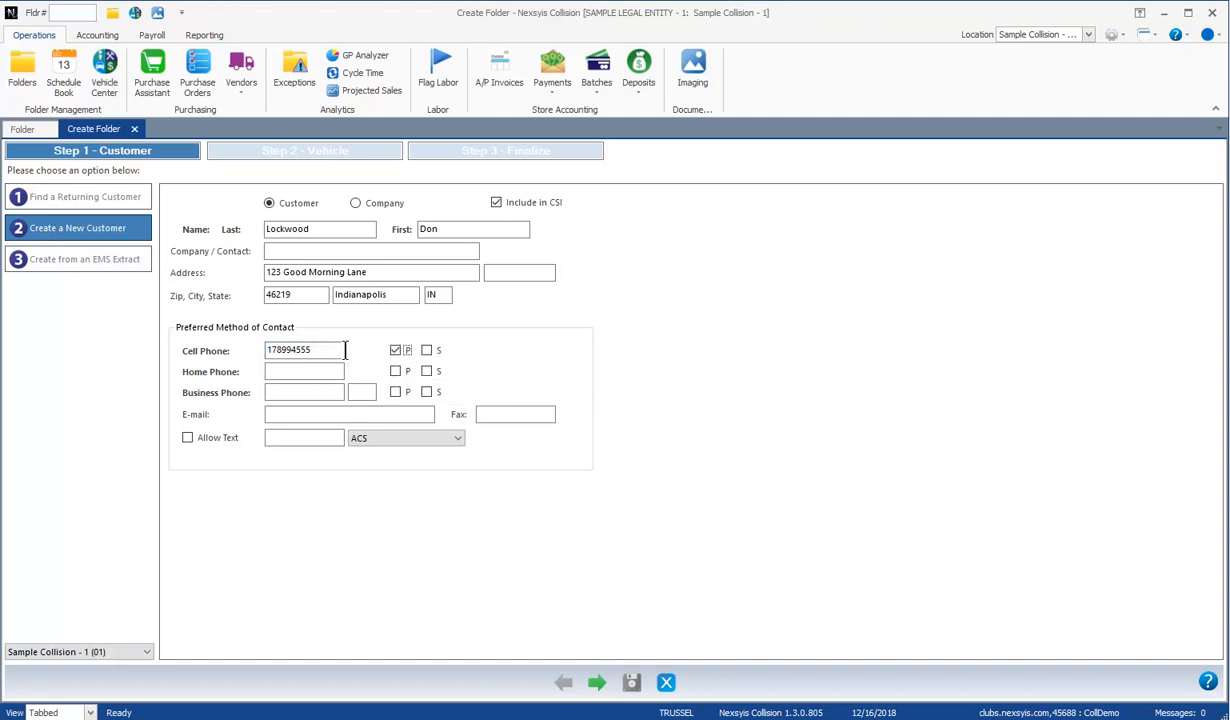
{"action": "left_click", "coordinate": [313, 368]}
{"action": "left_click", "coordinate": [269, 350]}
{"action": "type", "text": "3"}
{"action": "left_click", "coordinate": [295, 377]}
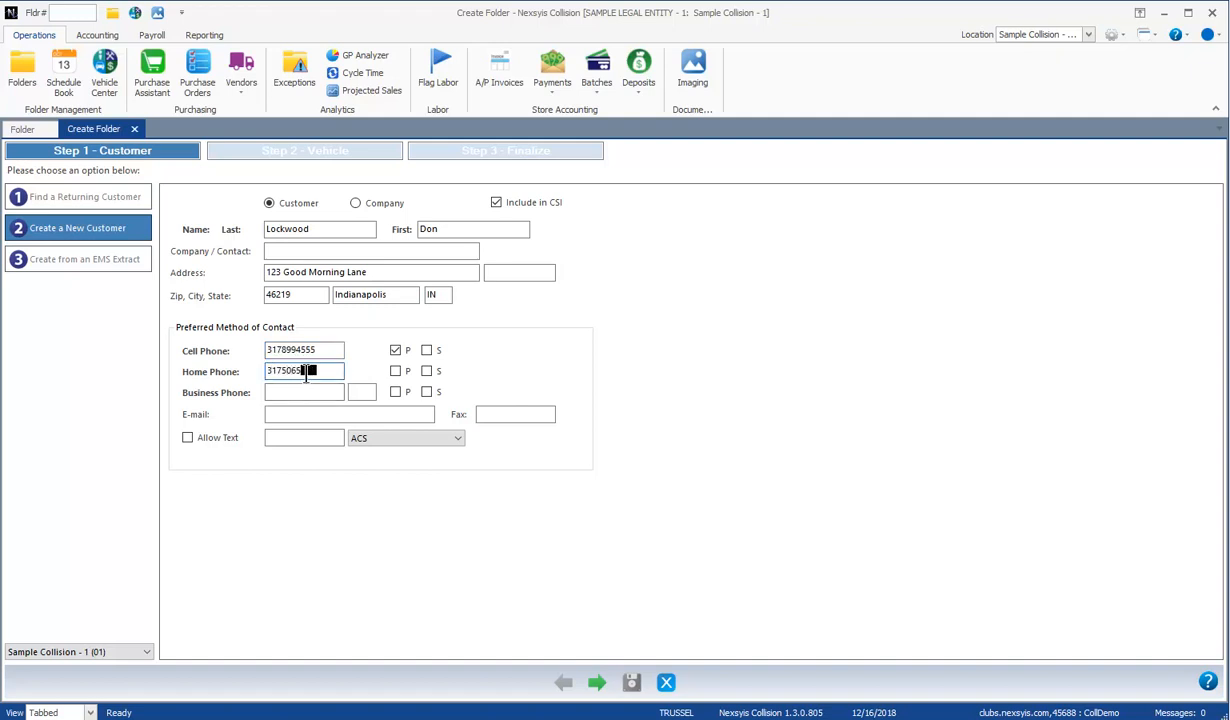
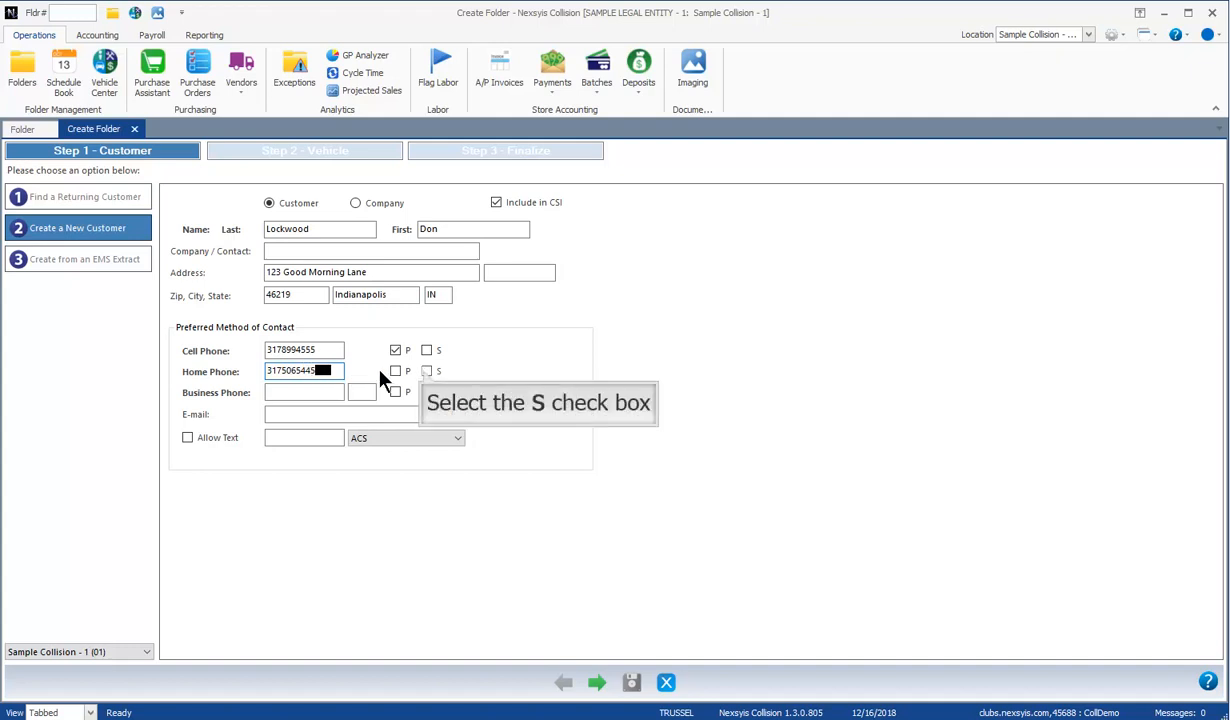
{"action": "left_click", "coordinate": [427, 372]}
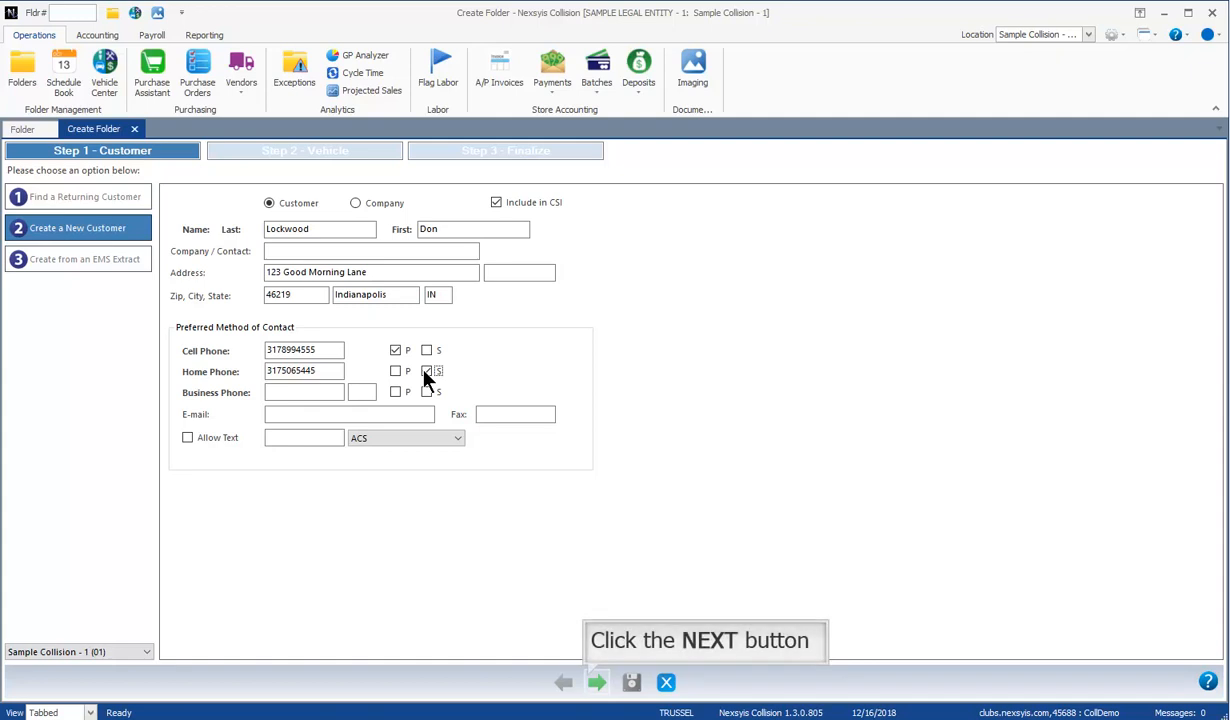
{"action": "left_click", "coordinate": [427, 372]}
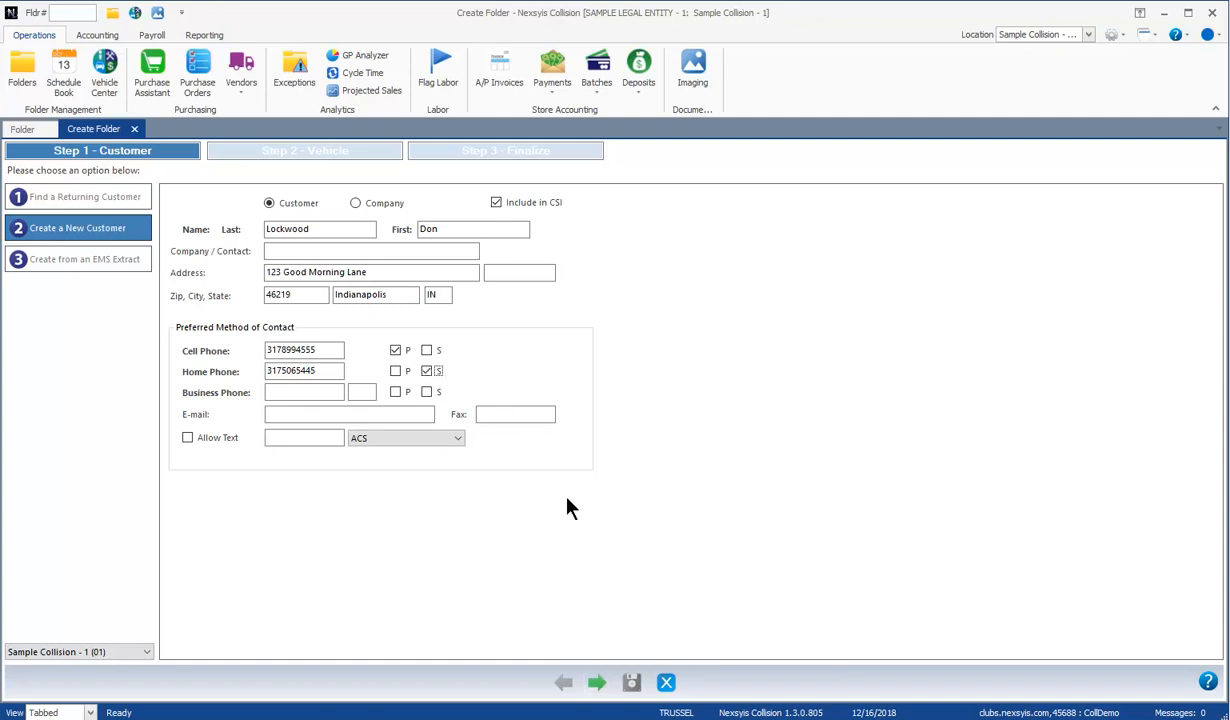
{"action": "left_click", "coordinate": [594, 681]}
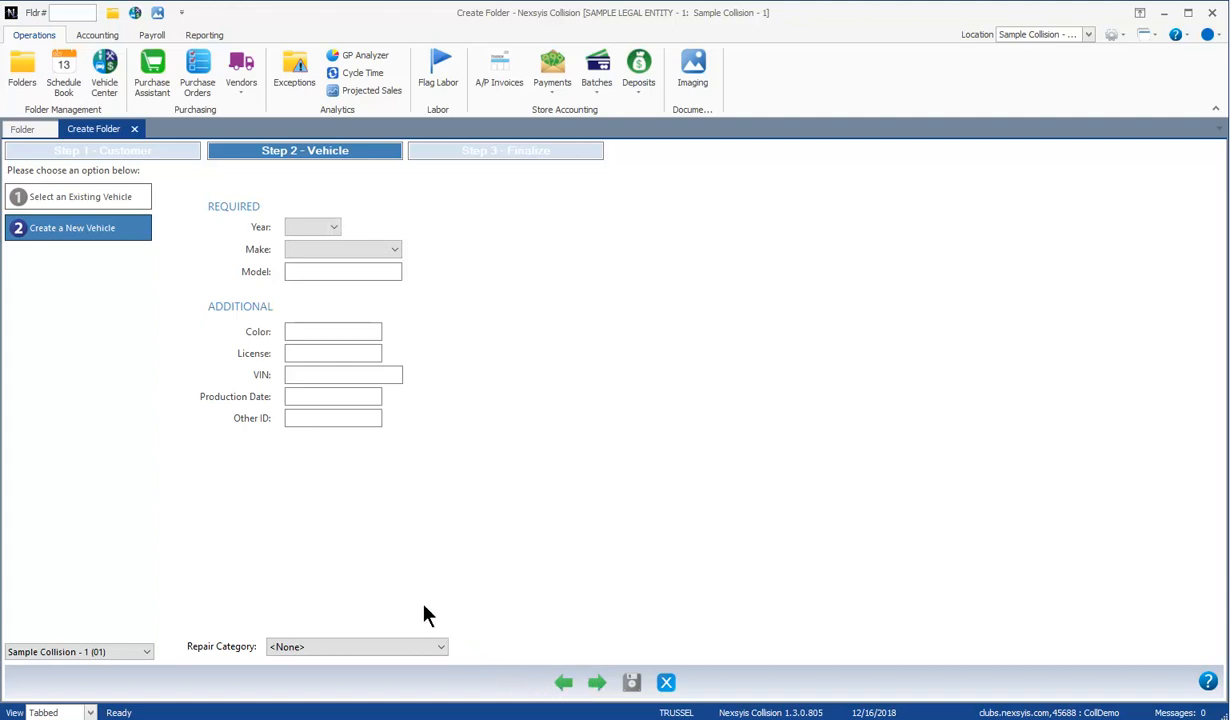
Step: Record the vehicle as a 2018 Nissan Altima in Silver and continue to Finalize
{"action": "left_click", "coordinate": [332, 228]}
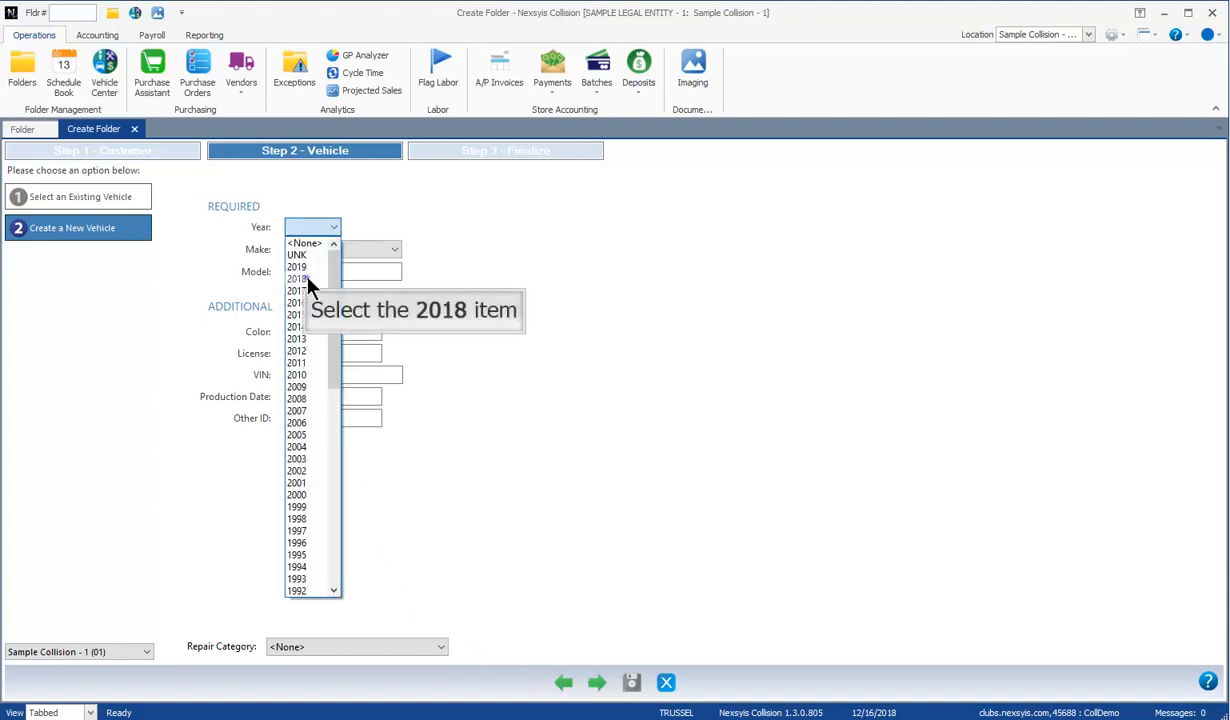
{"action": "left_click", "coordinate": [306, 254]}
{"action": "left_click", "coordinate": [395, 250]}
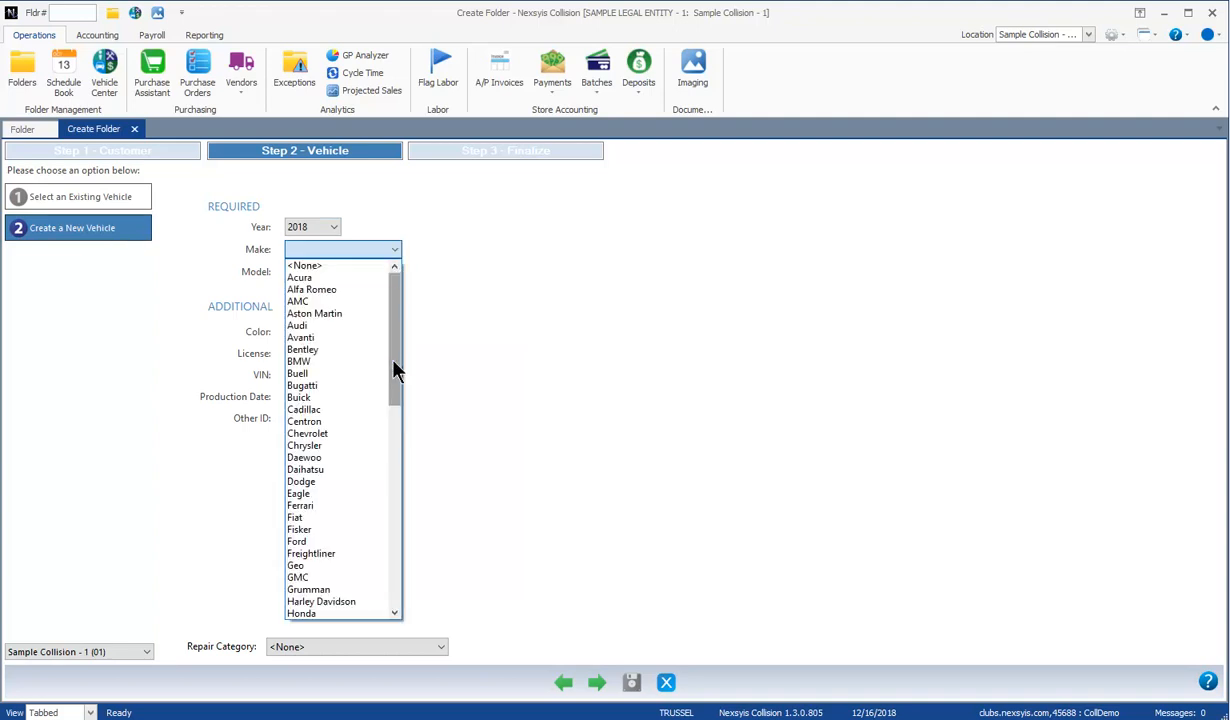
{"action": "left_click_drag", "start_coordinate": [394, 371], "coordinate": [350, 512]}
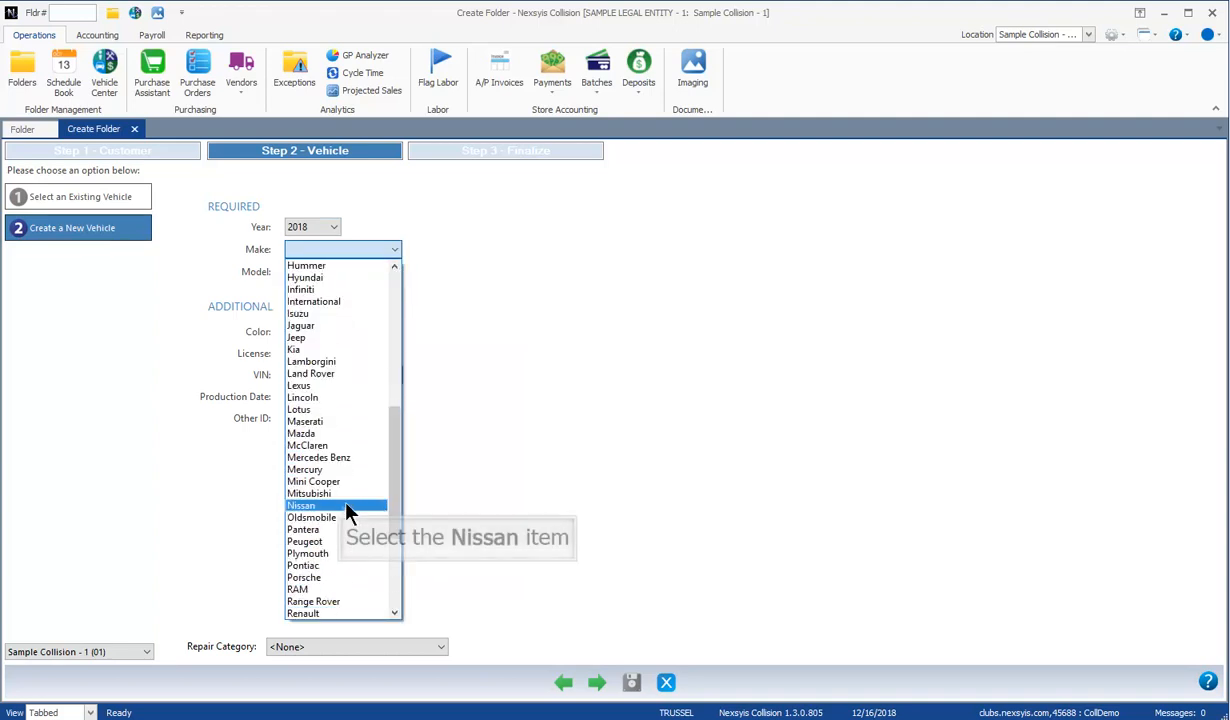
{"action": "left_click", "coordinate": [348, 508]}
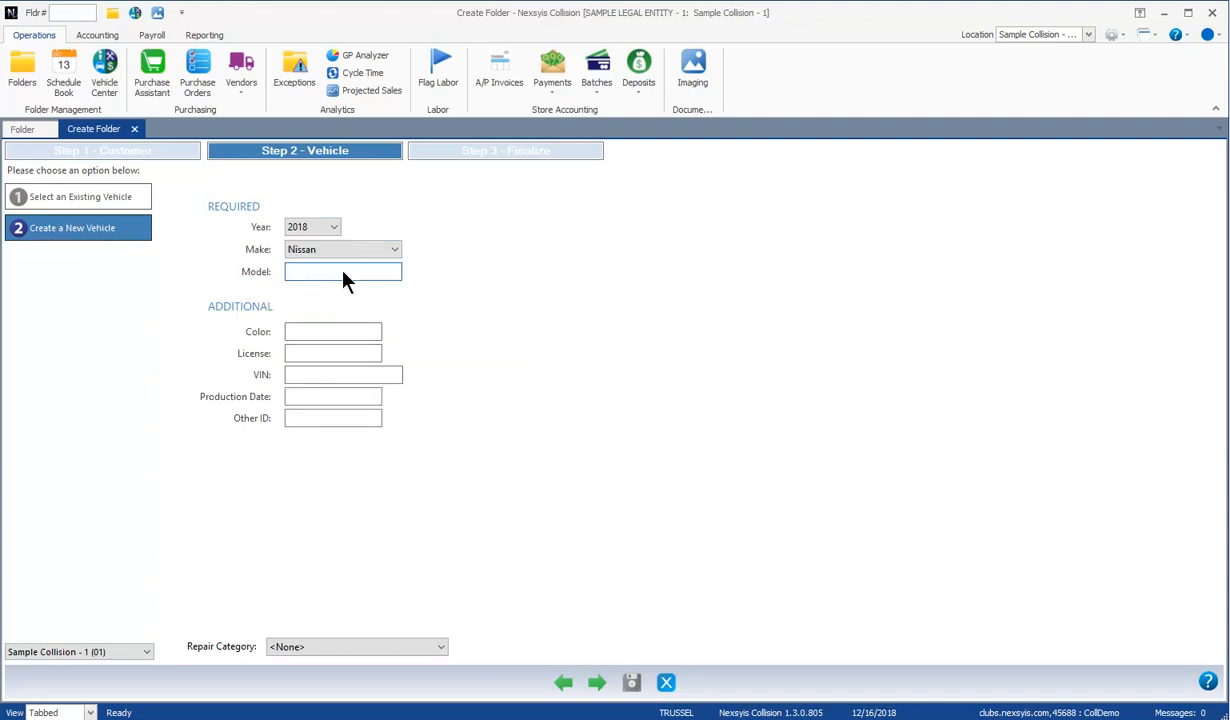
{"action": "type", "text": "Altima"}
{"action": "left_click", "coordinate": [335, 332]}
{"action": "type", "text": "Silver"}
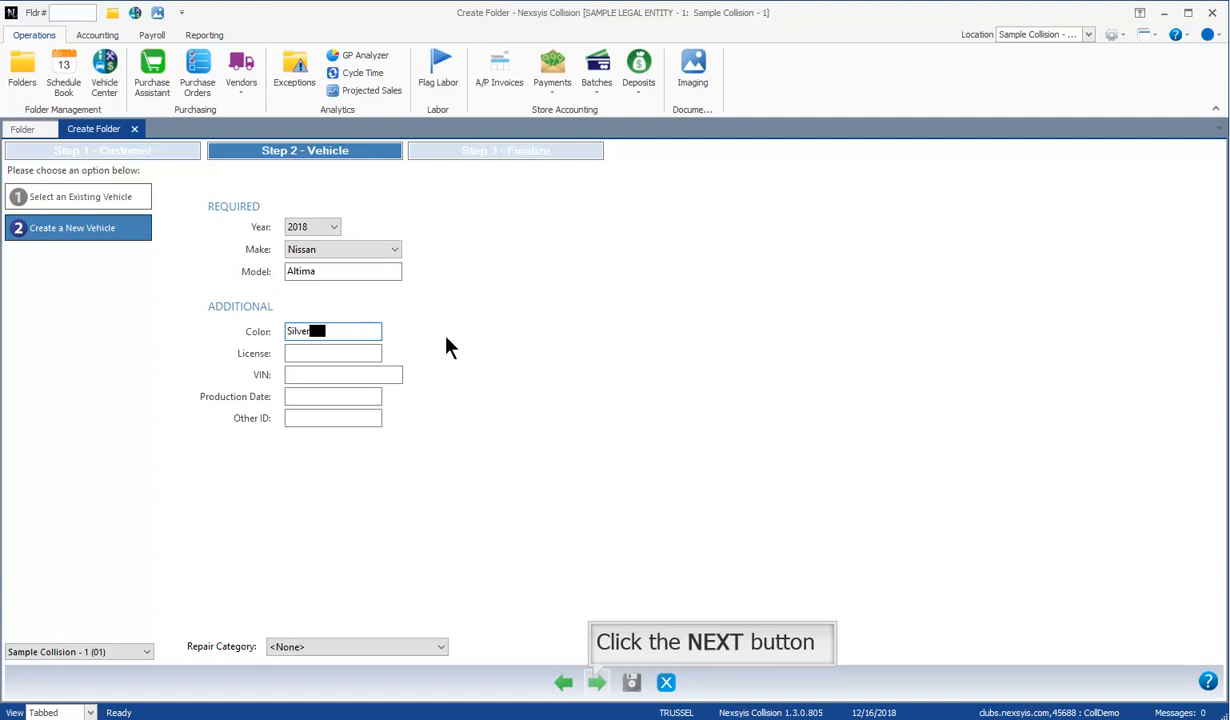
{"action": "left_click", "coordinate": [597, 684]}
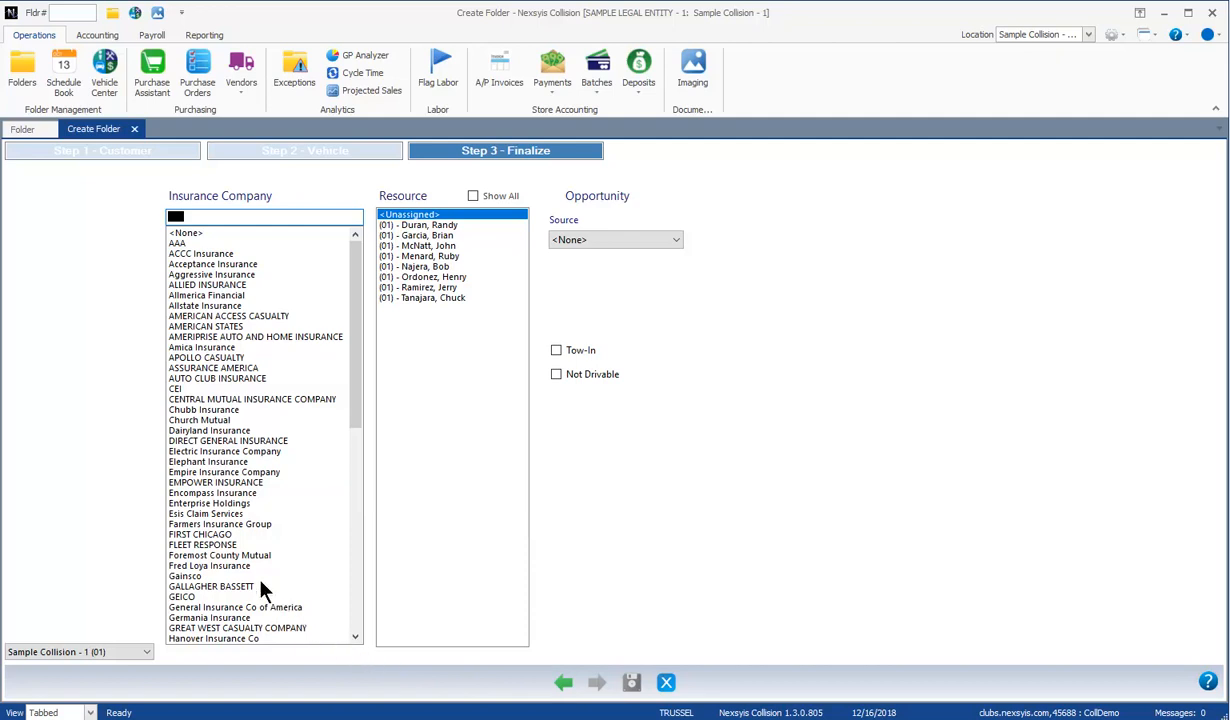
Step: Choose Elephant Insurance, assign a staff resource, set source to Facebook, and save the folder
{"action": "left_click", "coordinate": [220, 463]}
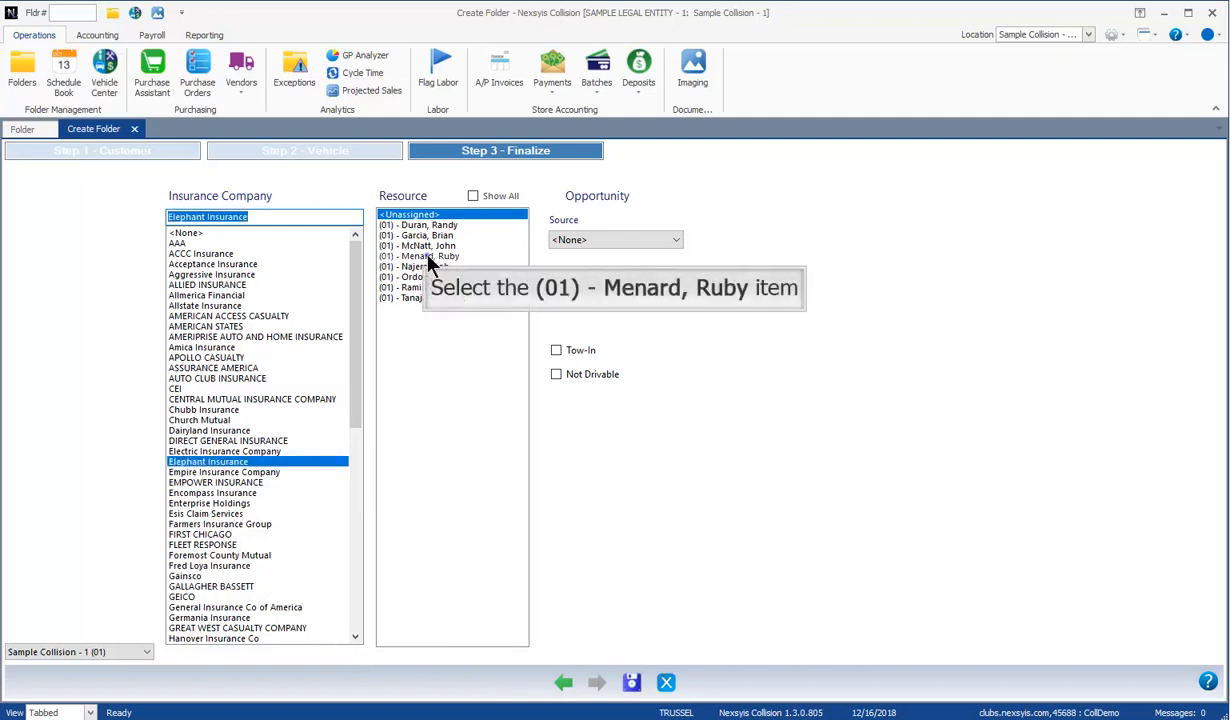
{"action": "left_click", "coordinate": [477, 257]}
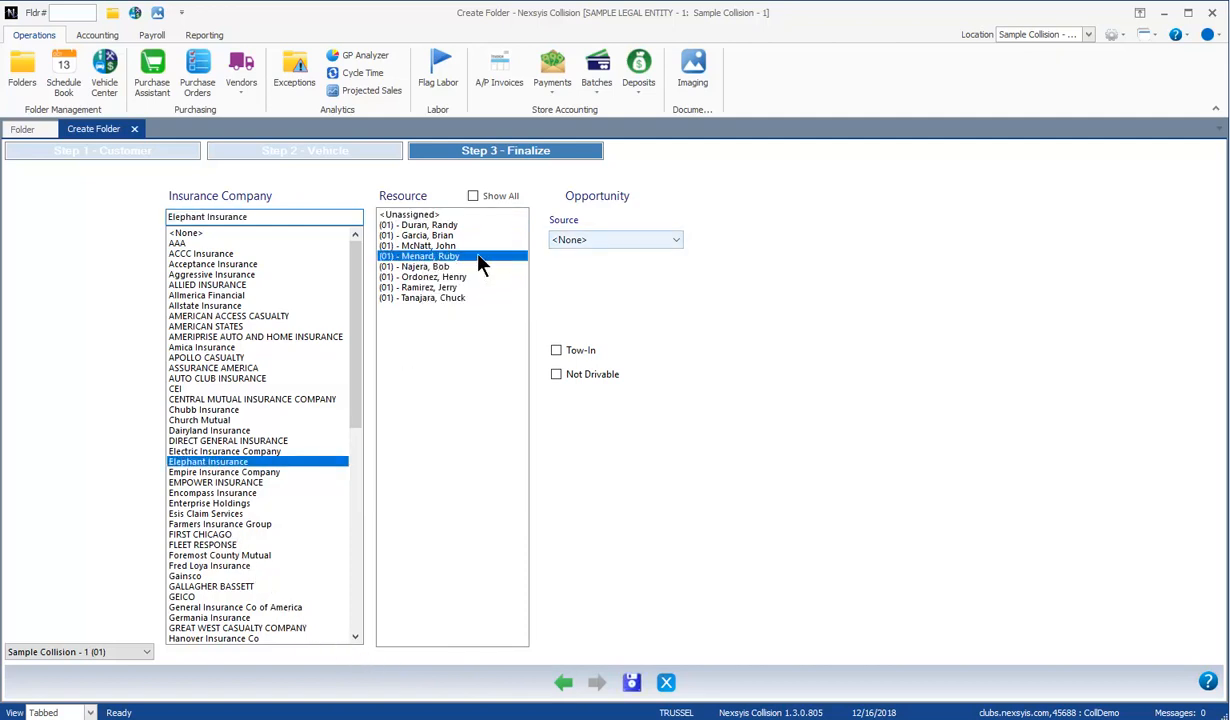
{"action": "left_click", "coordinate": [672, 241]}
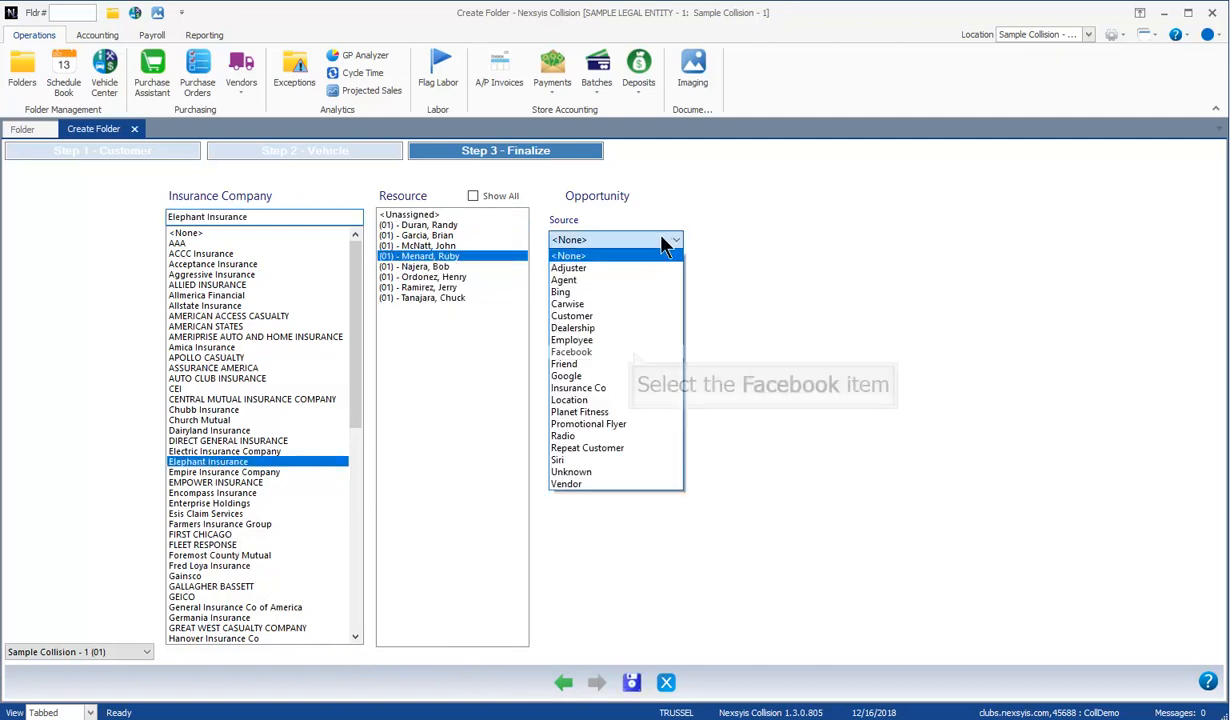
{"action": "left_click", "coordinate": [633, 352]}
{"action": "left_click", "coordinate": [631, 682]}
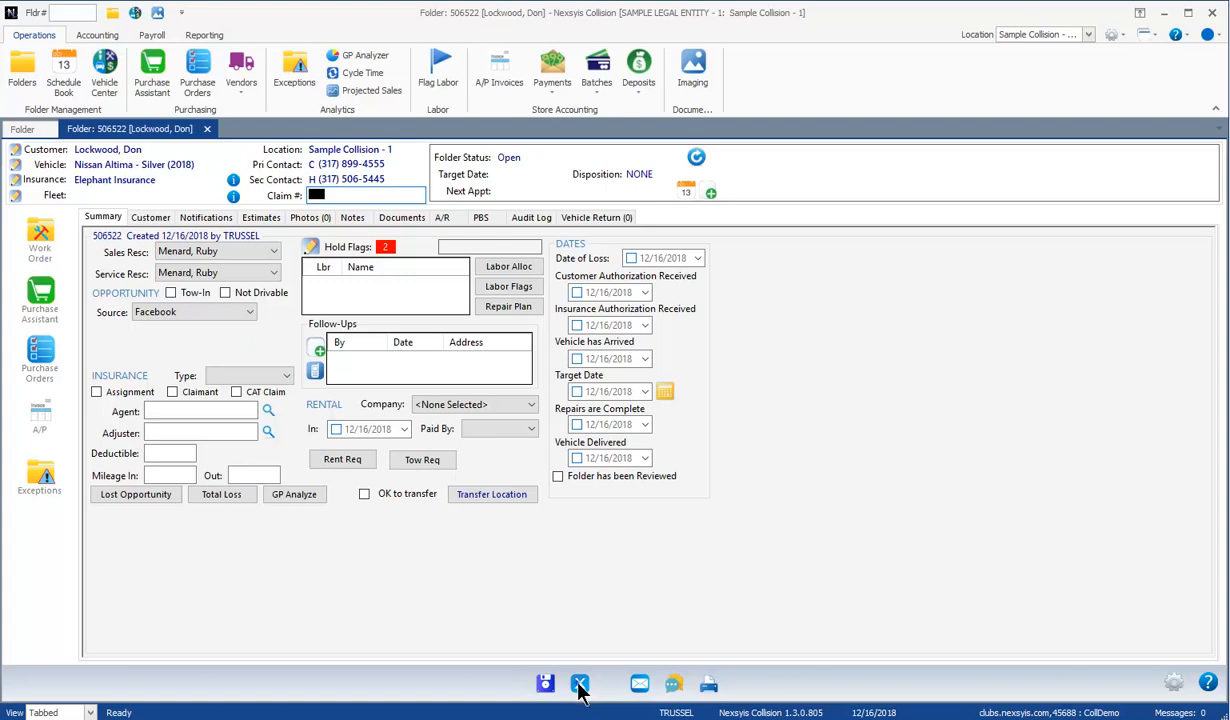
Step: Close the second customer folder and start a new folder using 'Create from an EMS Extract'
{"action": "left_click", "coordinate": [580, 686]}
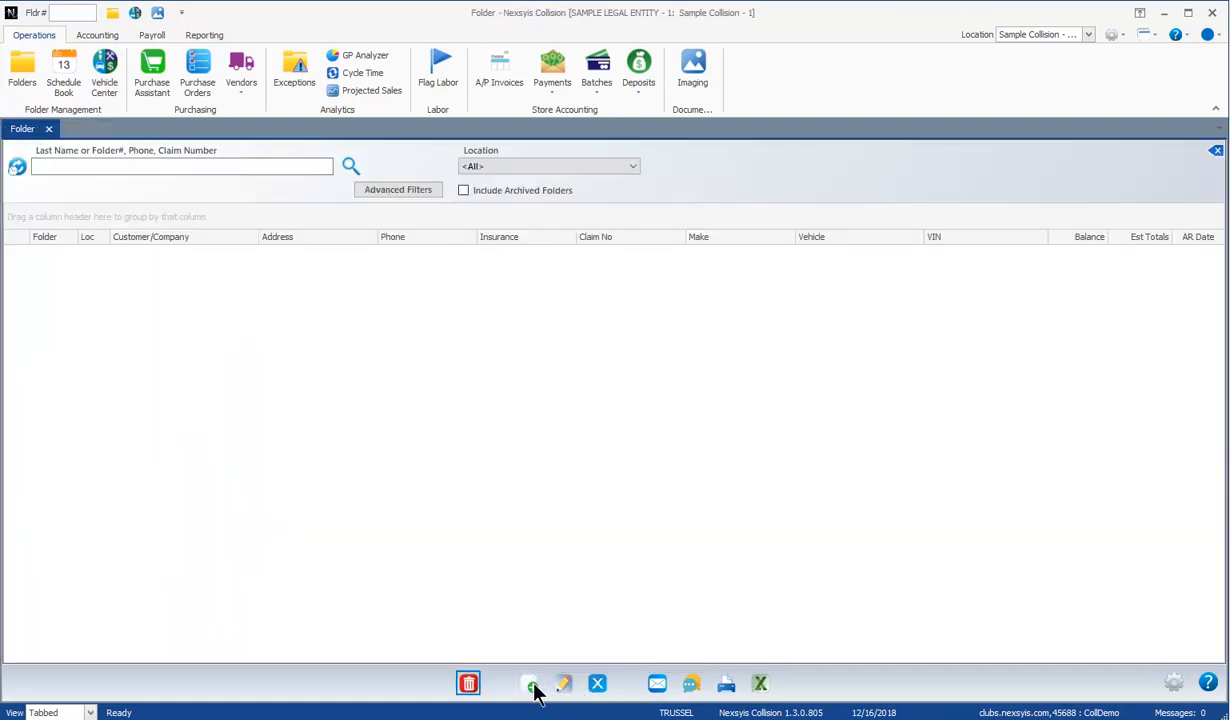
{"action": "left_click", "coordinate": [531, 687]}
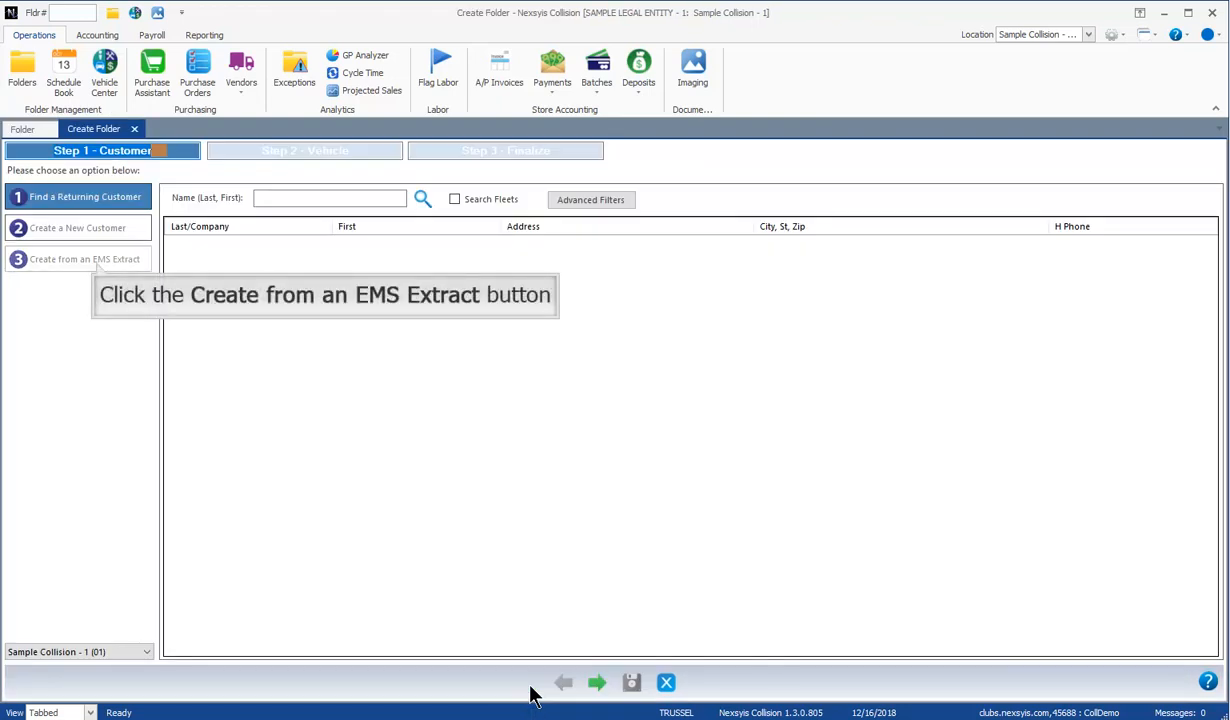
{"action": "left_click", "coordinate": [98, 265]}
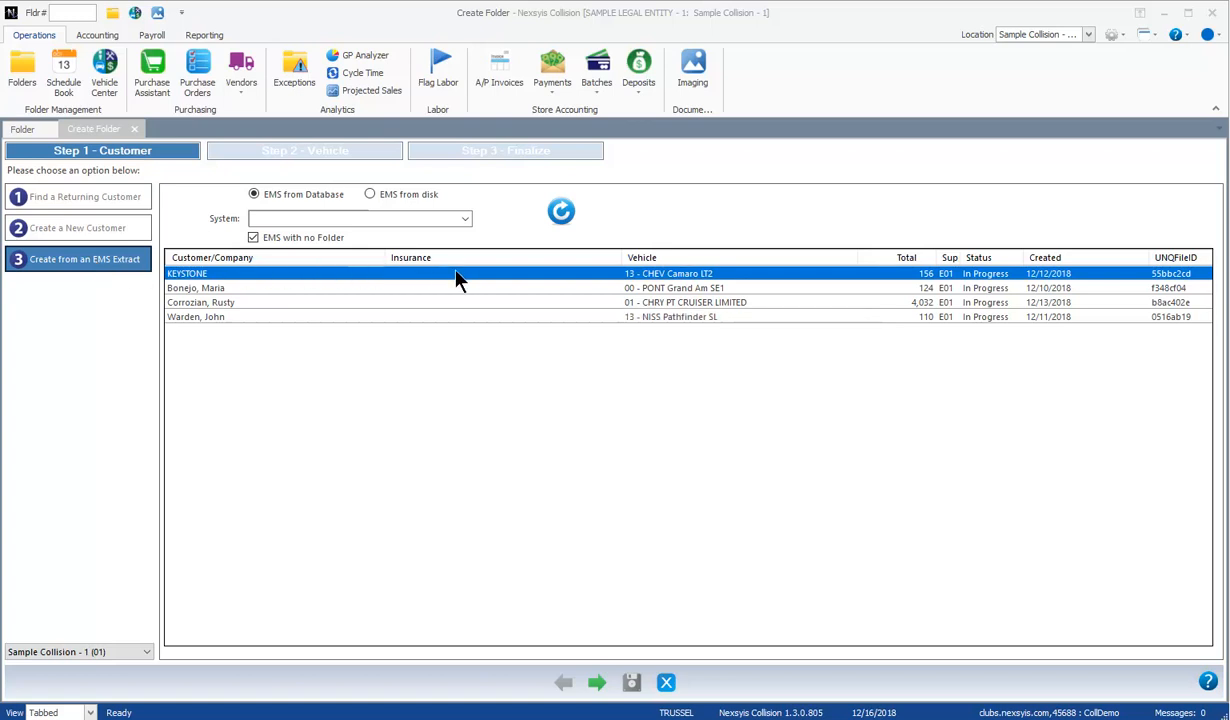
Step: Build and save a folder from the 2013 Nissan Pathfinder extract with Elephant Insurance, a resource, and Facebook source
{"action": "double_click", "coordinate": [658, 316]}
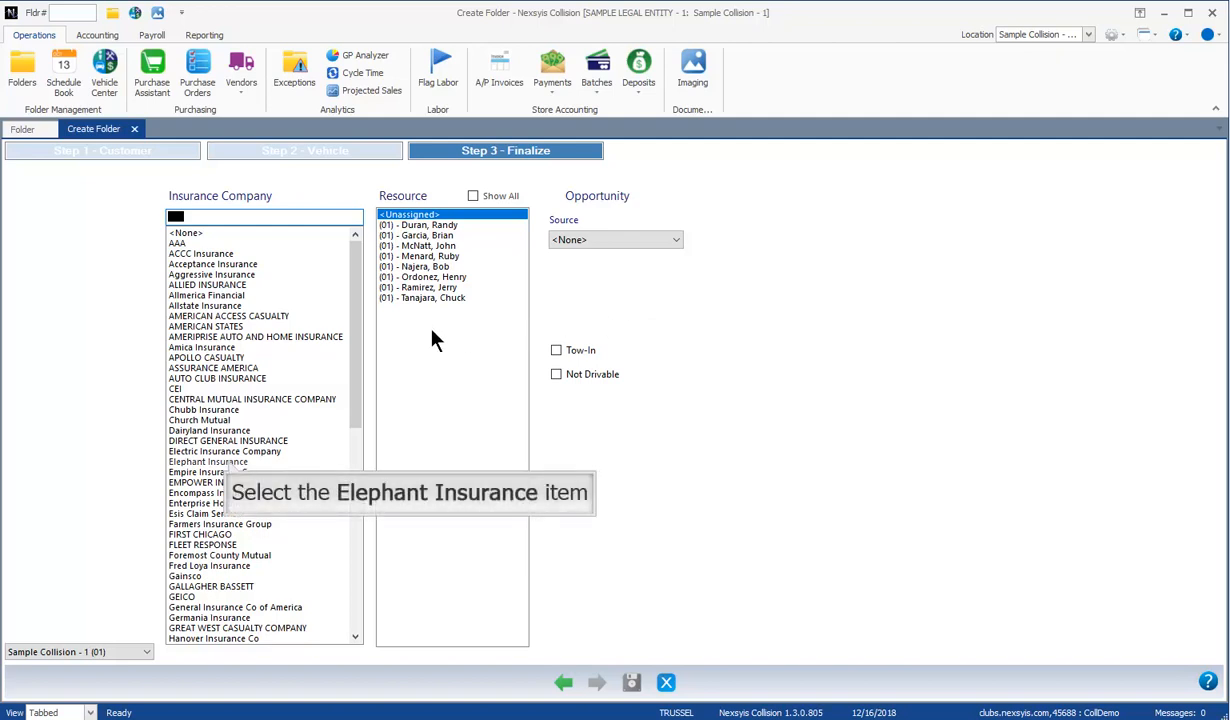
{"action": "left_click", "coordinate": [229, 461]}
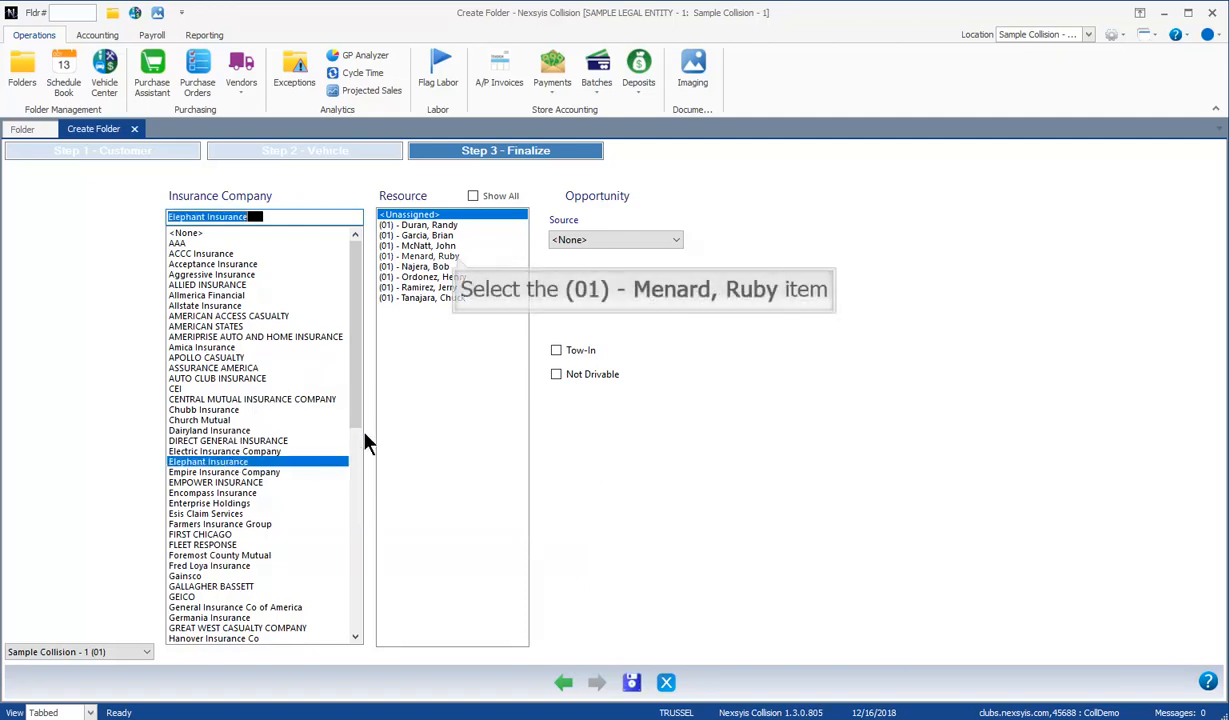
{"action": "left_click", "coordinate": [458, 257]}
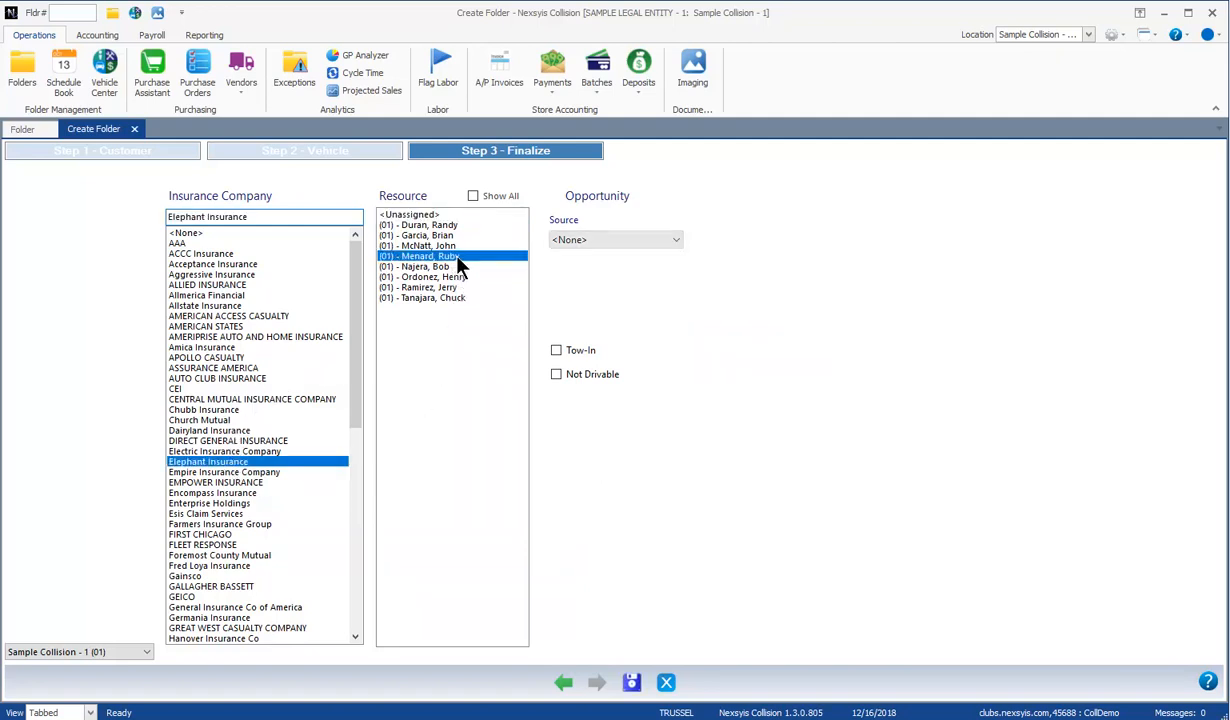
{"action": "left_click", "coordinate": [655, 242]}
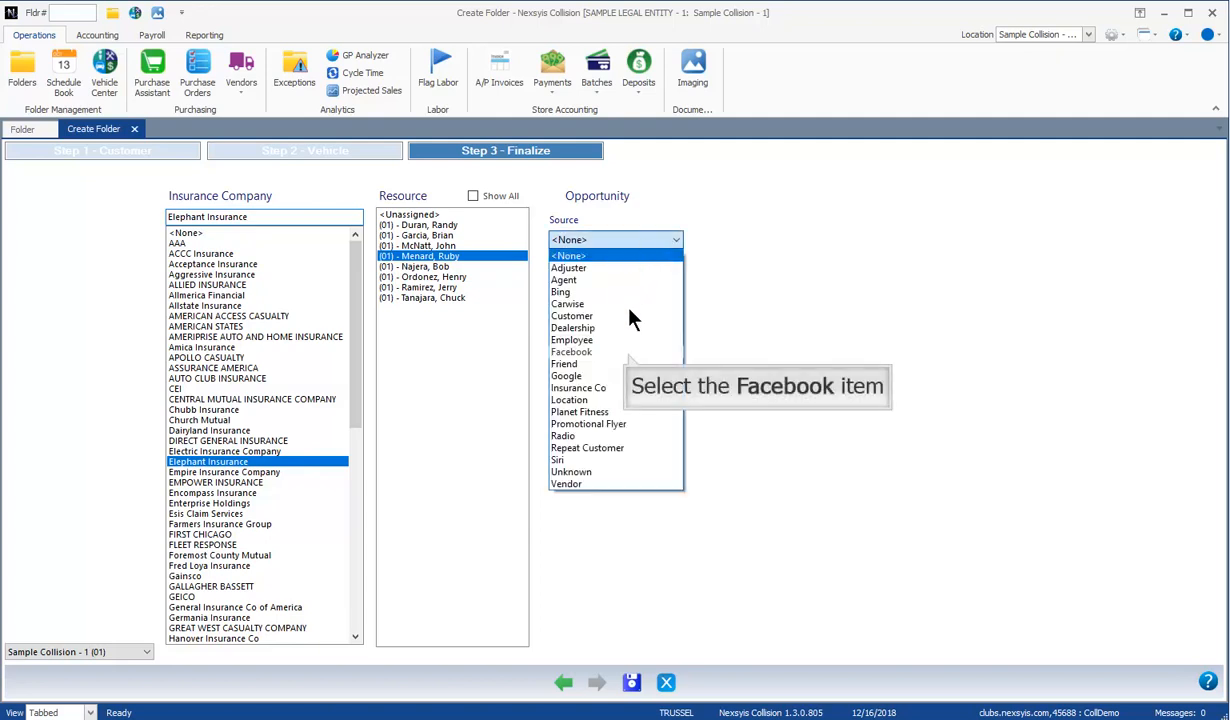
{"action": "left_click", "coordinate": [606, 352]}
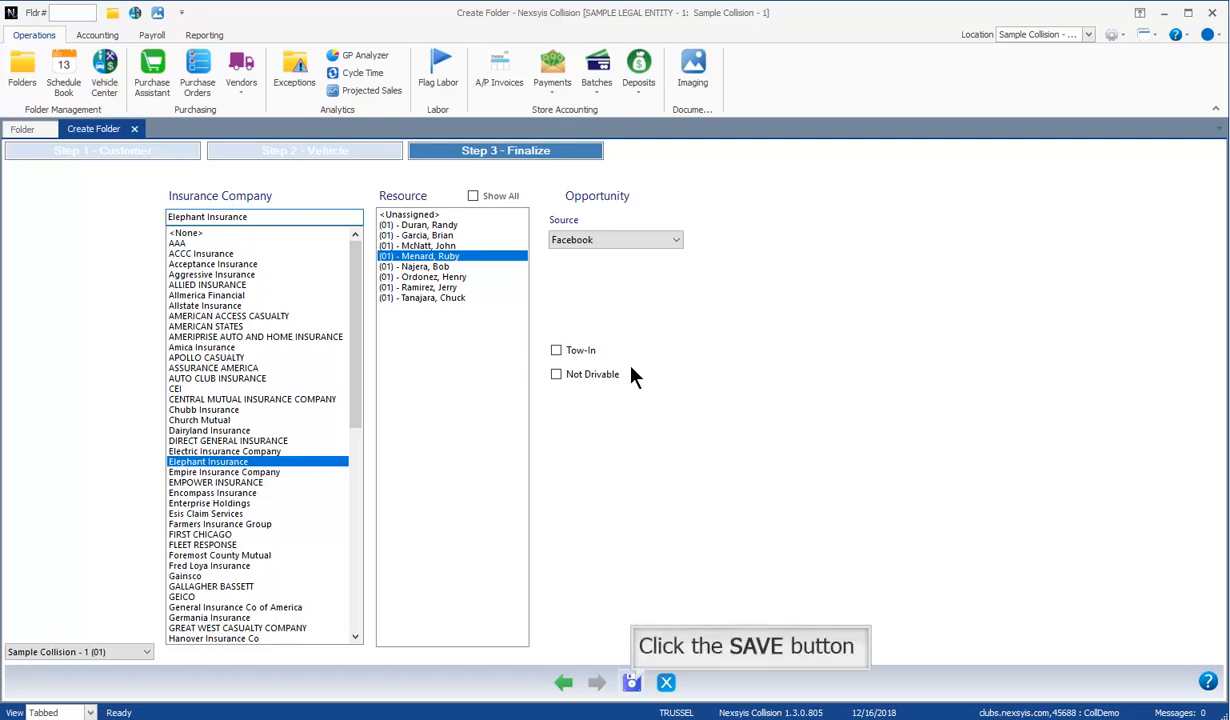
{"action": "left_click", "coordinate": [632, 683]}
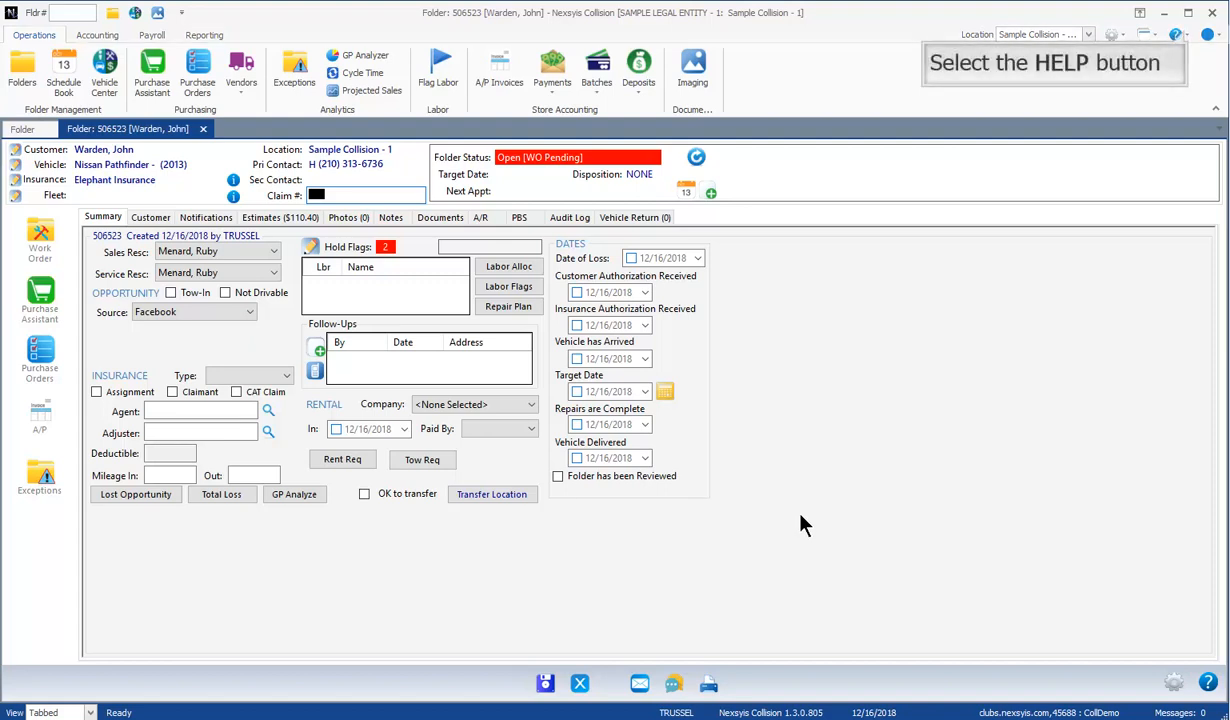
Step: Open Help Documentation from the Help (?) menu to reach the Knowledgebase
{"action": "left_click", "coordinate": [1184, 36]}
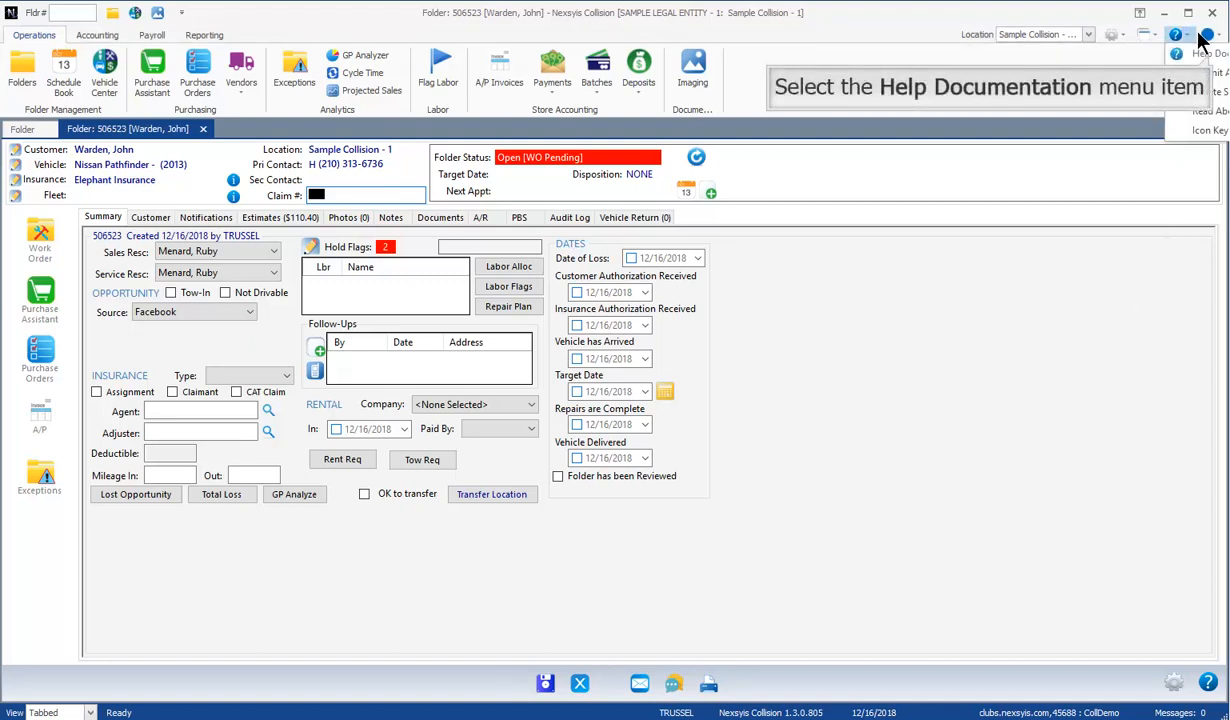
{"action": "left_click", "coordinate": [1210, 55]}
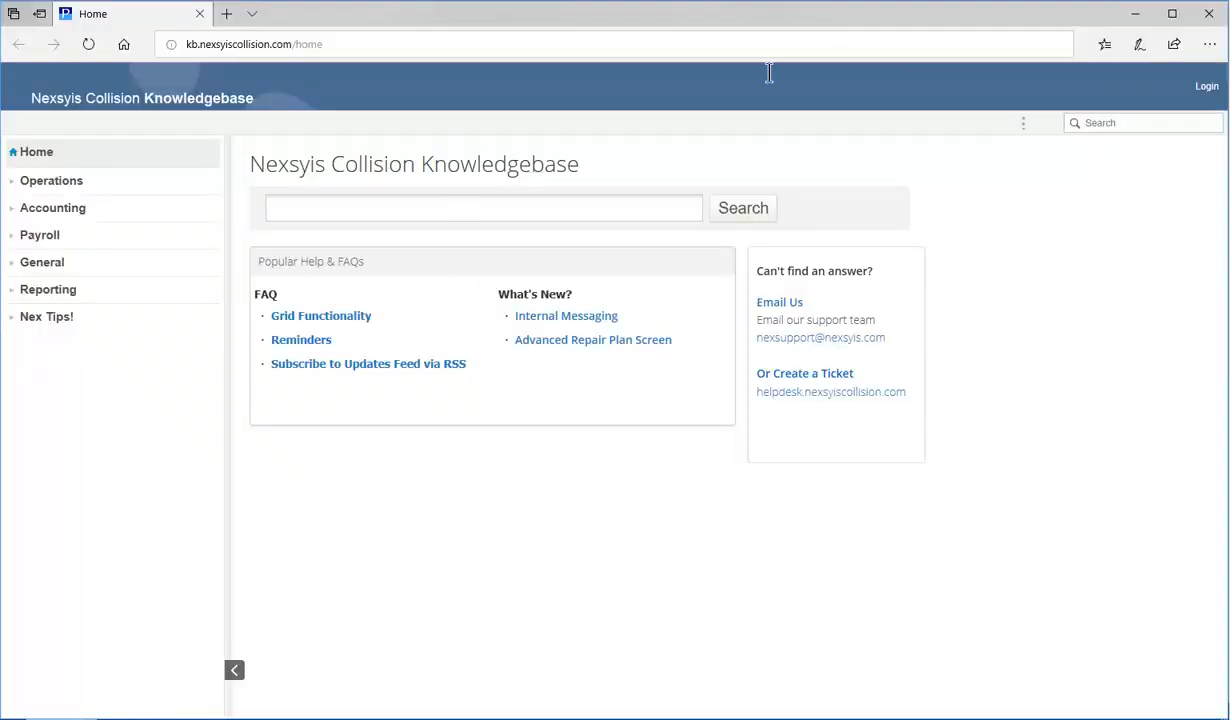
Step: Search the Knowledgebase for 'create folder' and open the 'Creating a New Customer Folder' article
{"action": "left_click", "coordinate": [458, 206]}
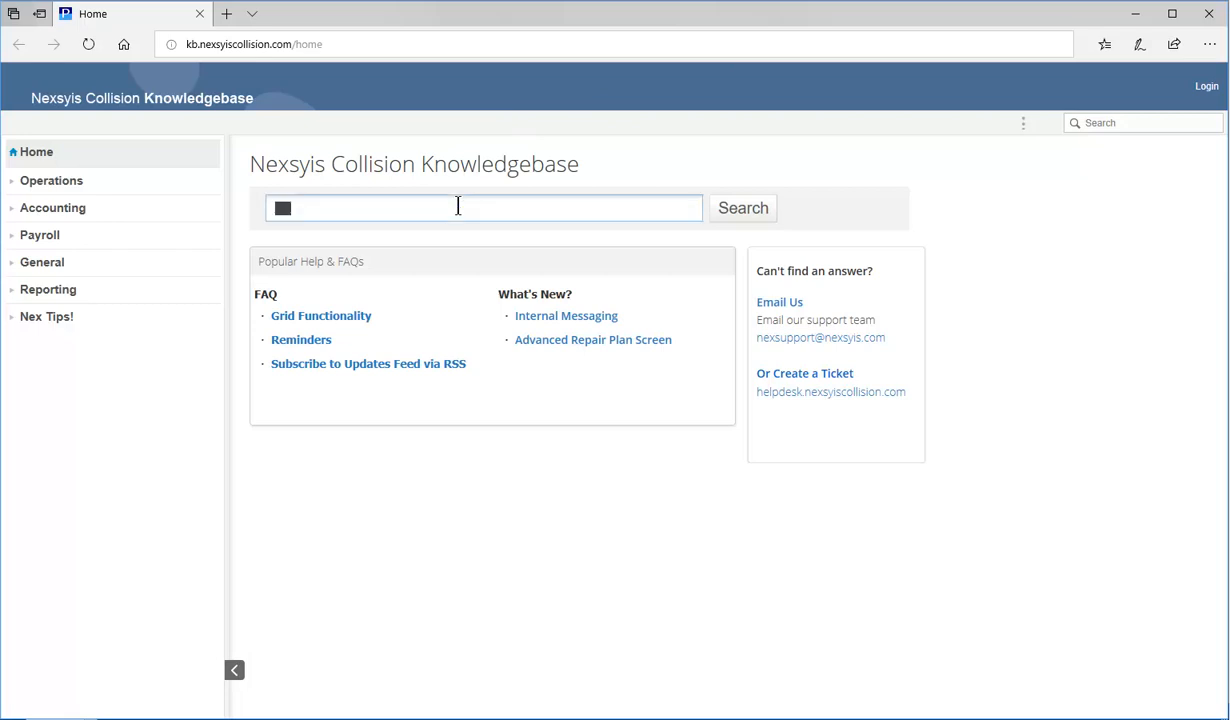
{"action": "type", "text": "create folder"}
{"action": "key", "text": "Return"}
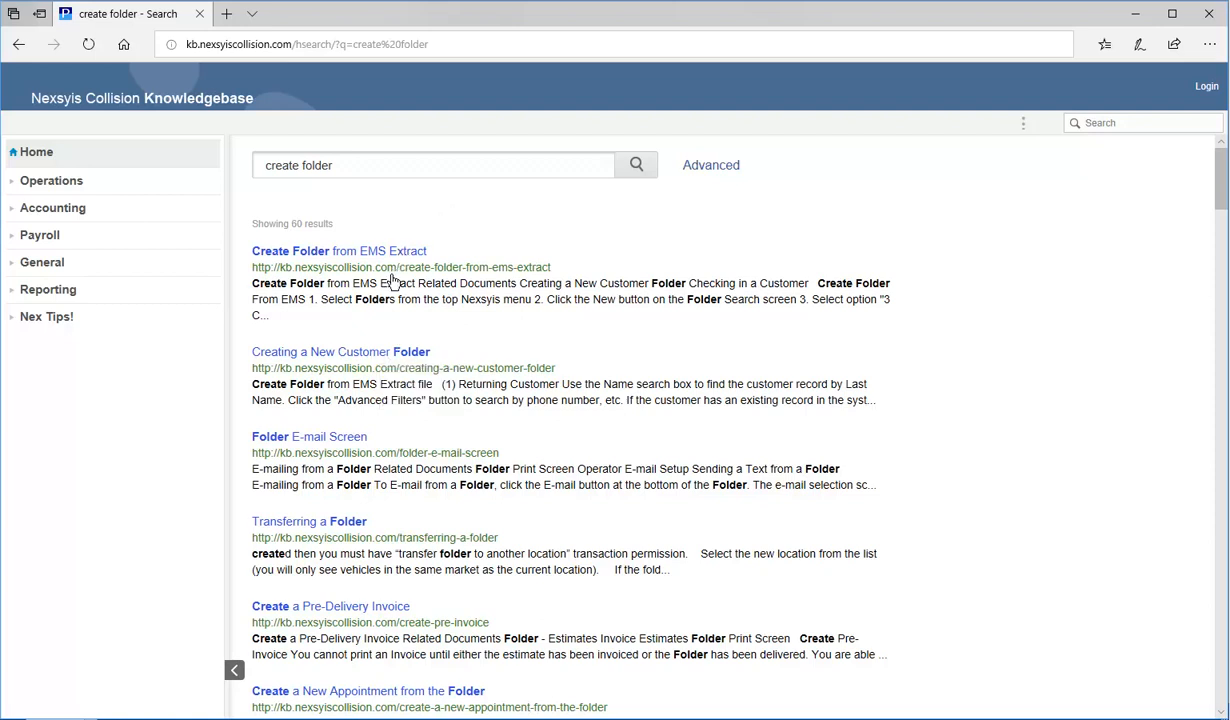
{"action": "left_click", "coordinate": [386, 356]}
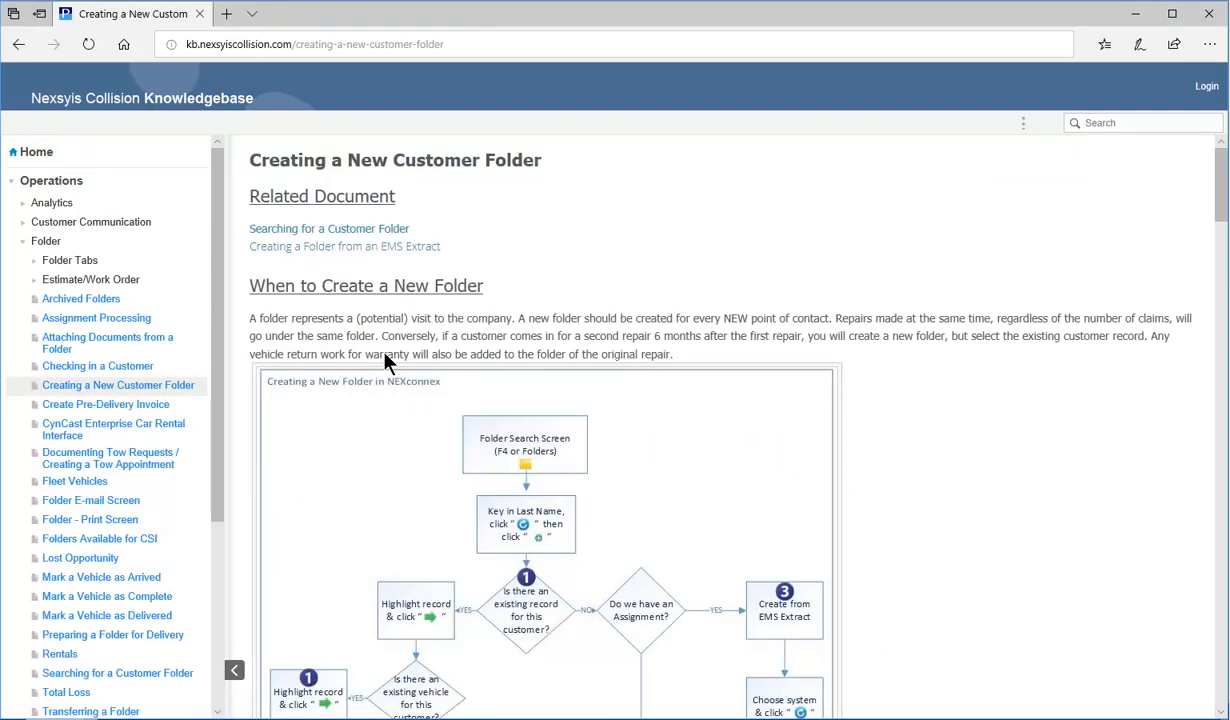